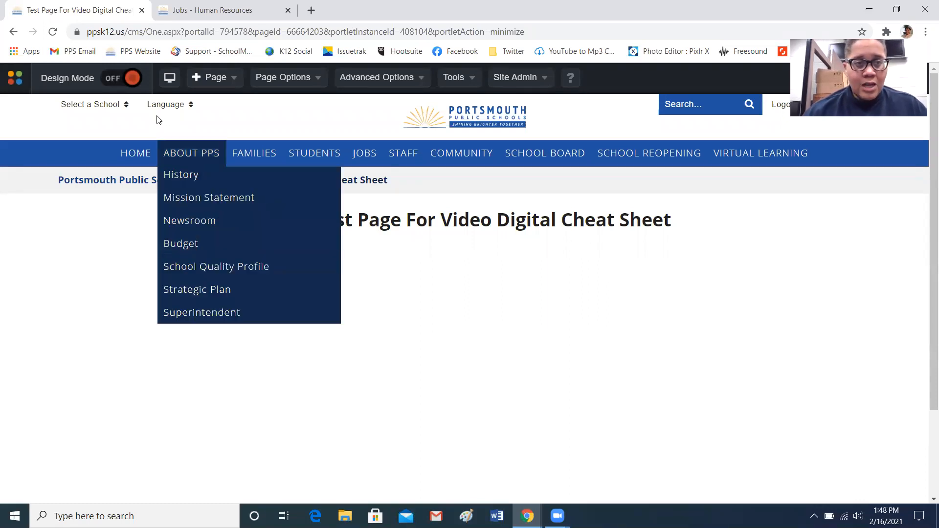
Turn on Design Mode, add a Content portlet above the existing ones on the page, and open it for editing
click(126, 79)
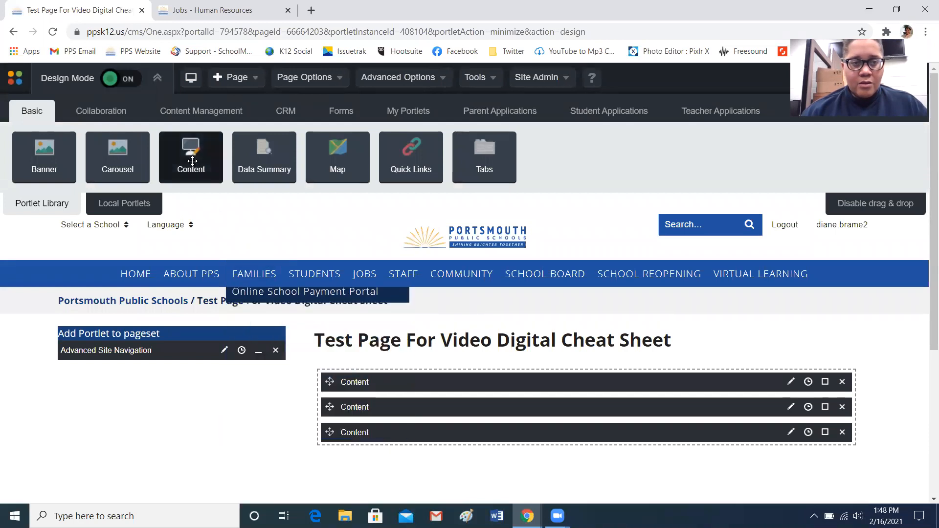
drag(193, 161, 477, 388)
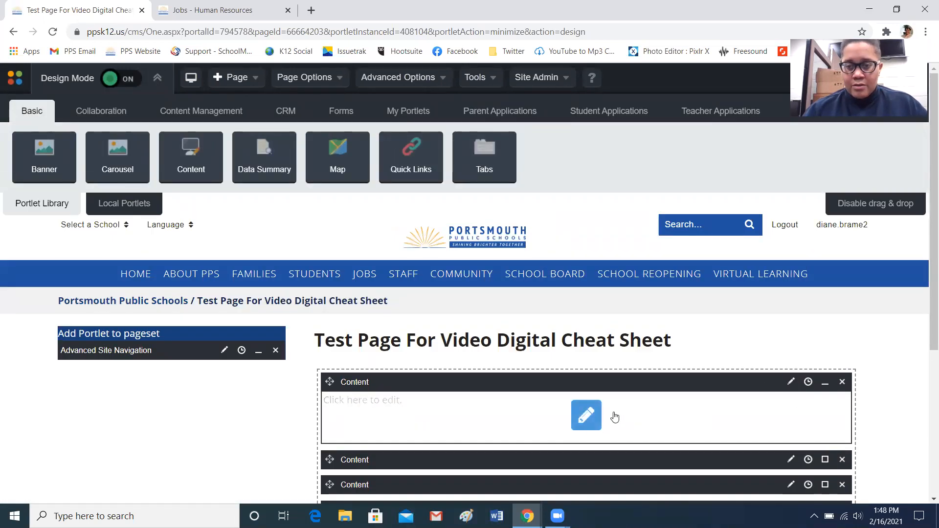
click(792, 383)
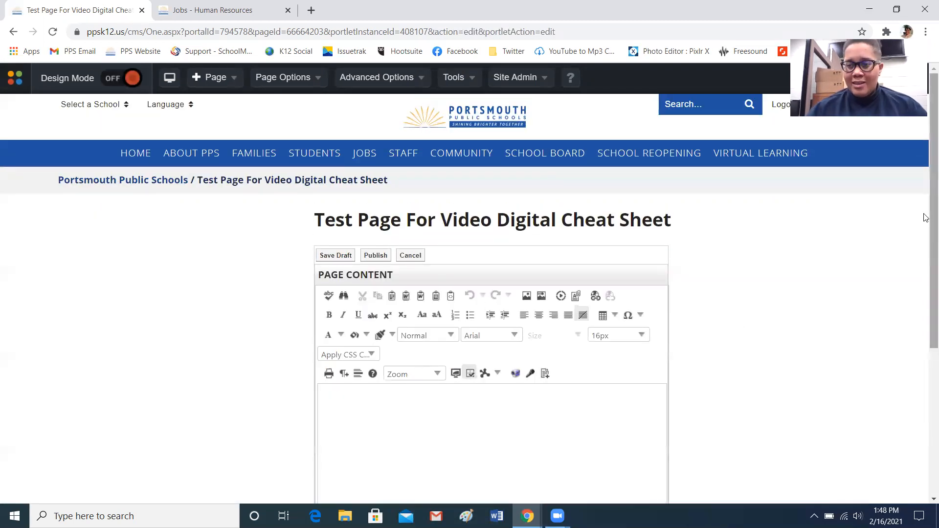
Enter the sentence "Please click here for more information." in the portlet's page content
scroll(926, 217, down, 1)
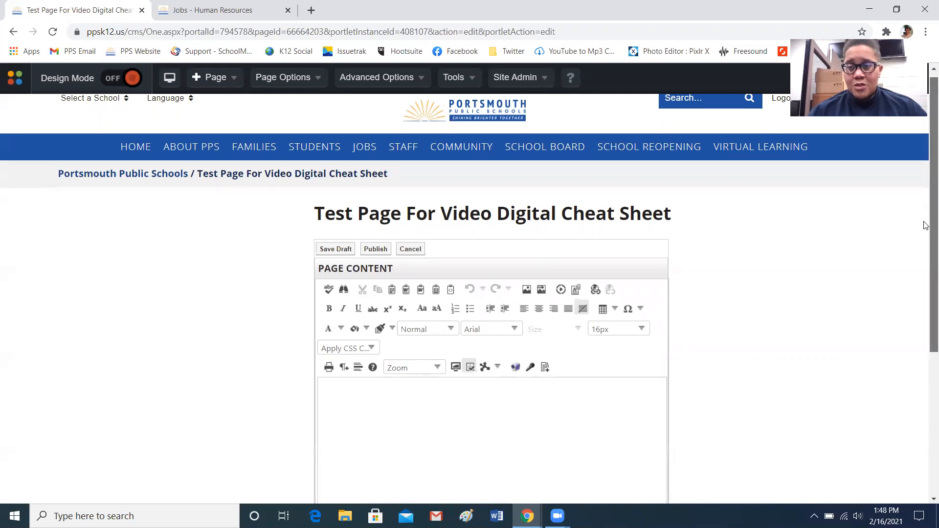
scroll(925, 264, down, 2)
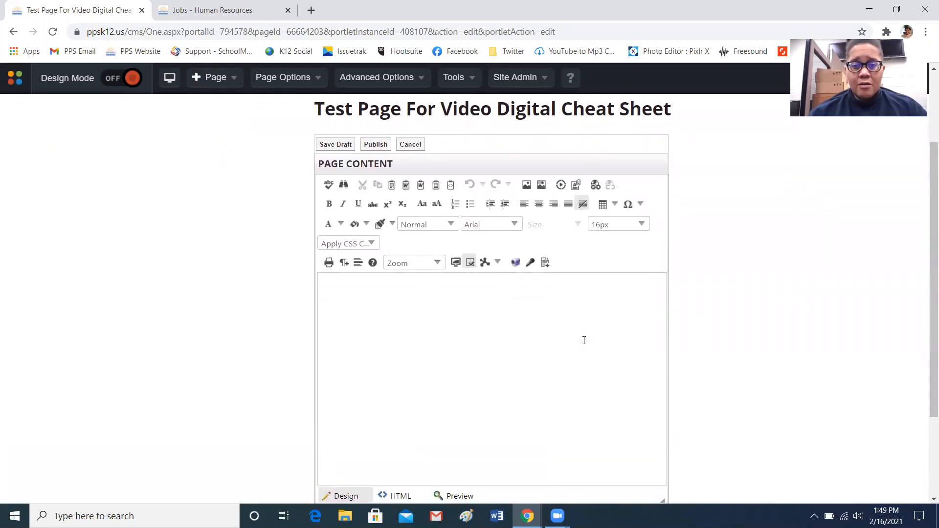
click(375, 324)
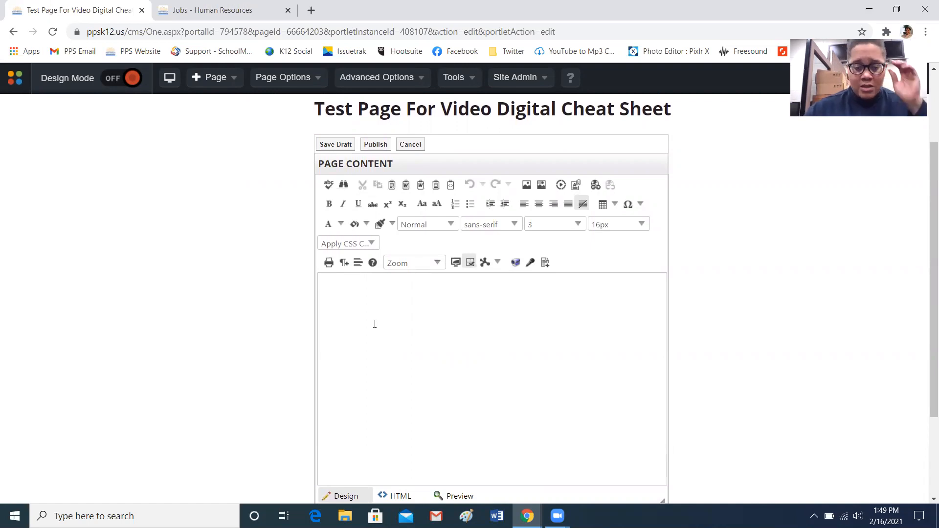
text(Please click here for more )
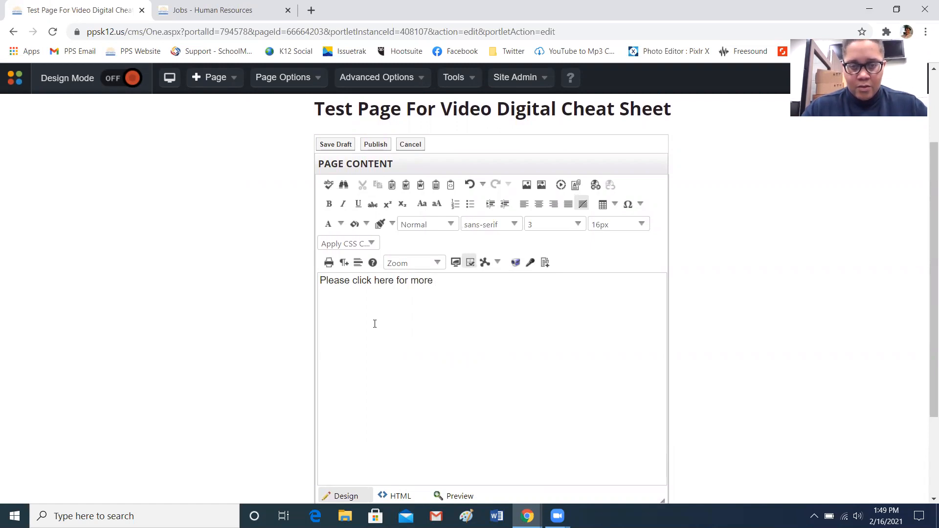
text(inf)
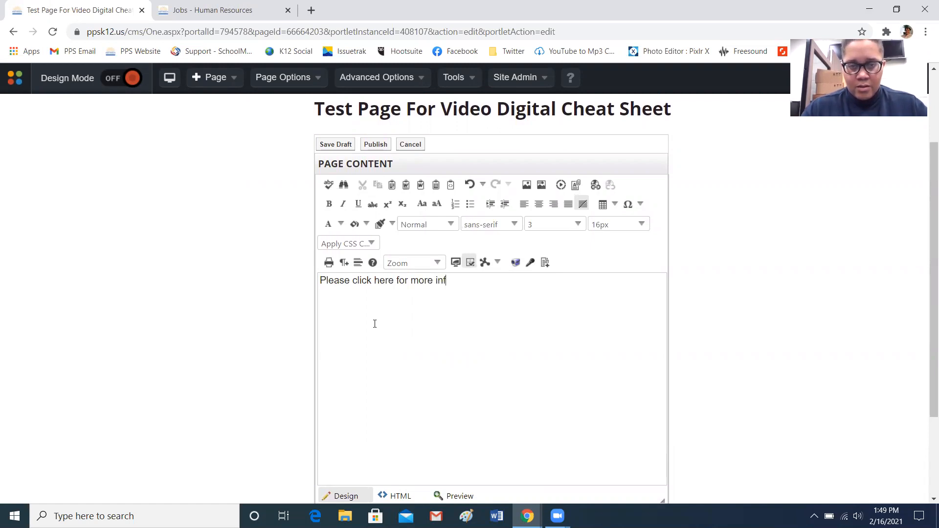
text(ormation.)
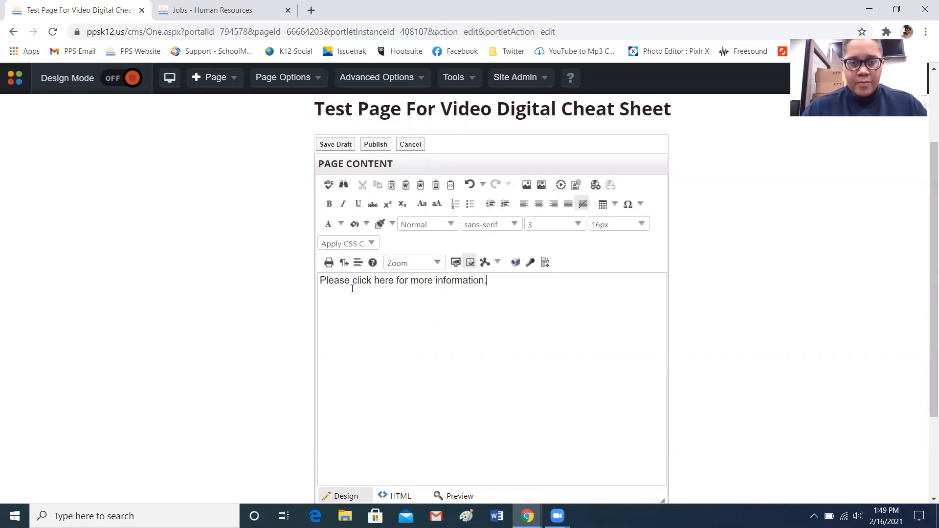
Start a hyperlink on the words "click here" and set its target to New Window
drag(353, 282, 396, 286)
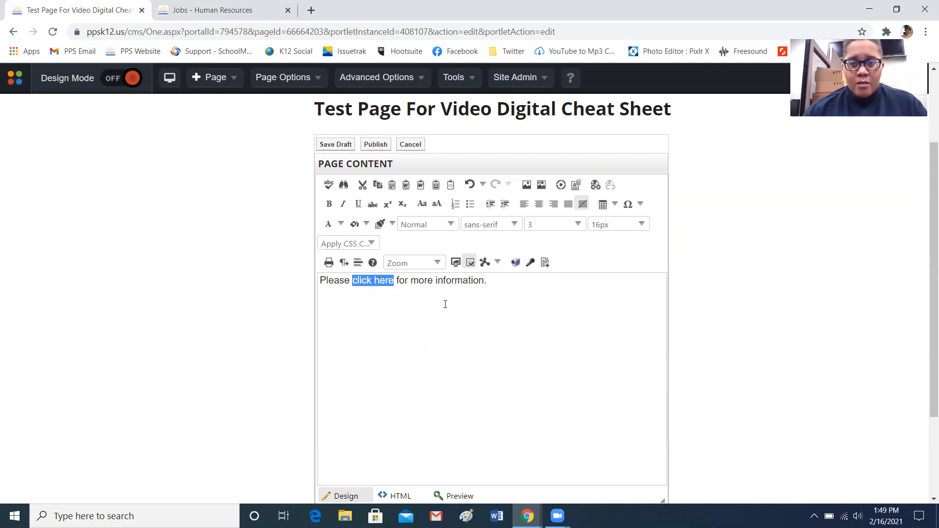
click(596, 185)
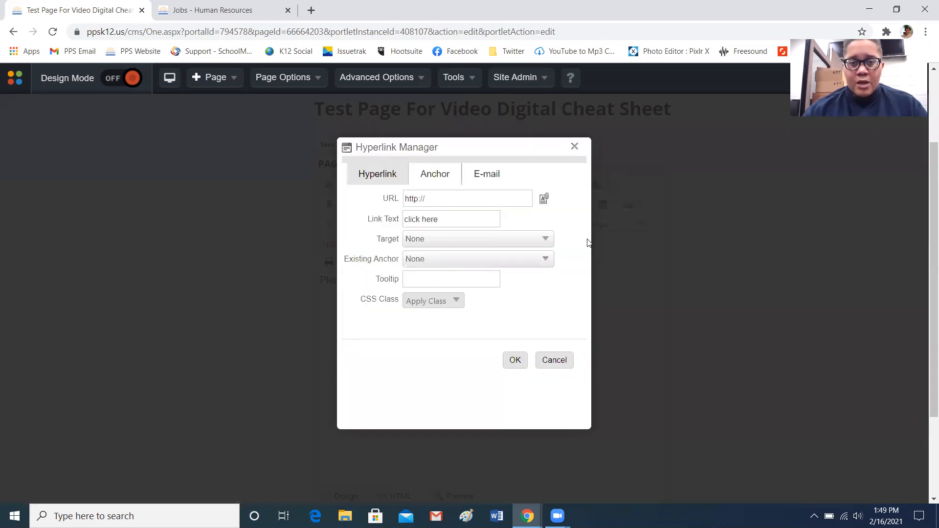
click(472, 198)
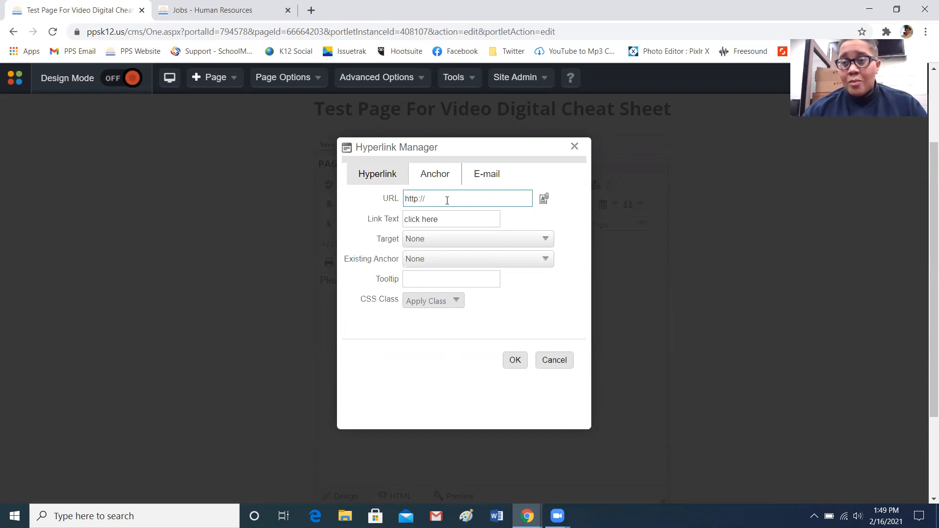
click(447, 221)
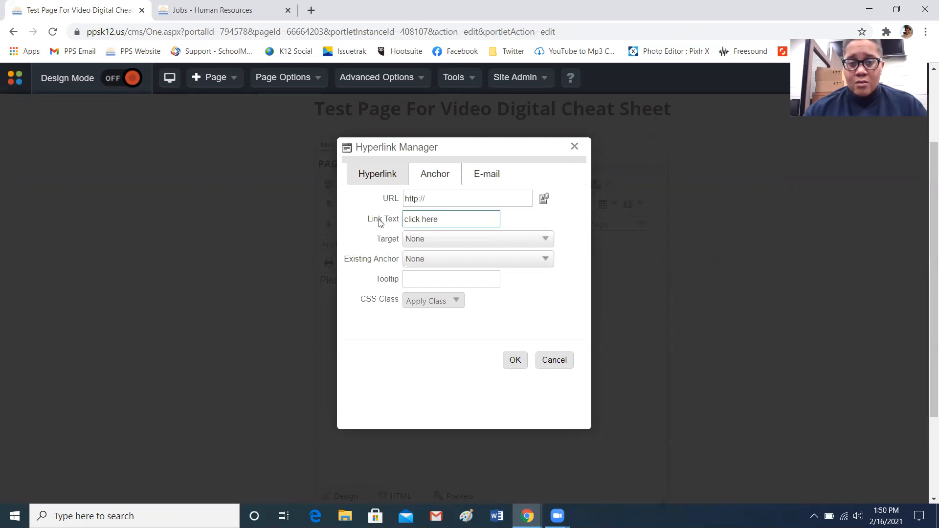
click(426, 239)
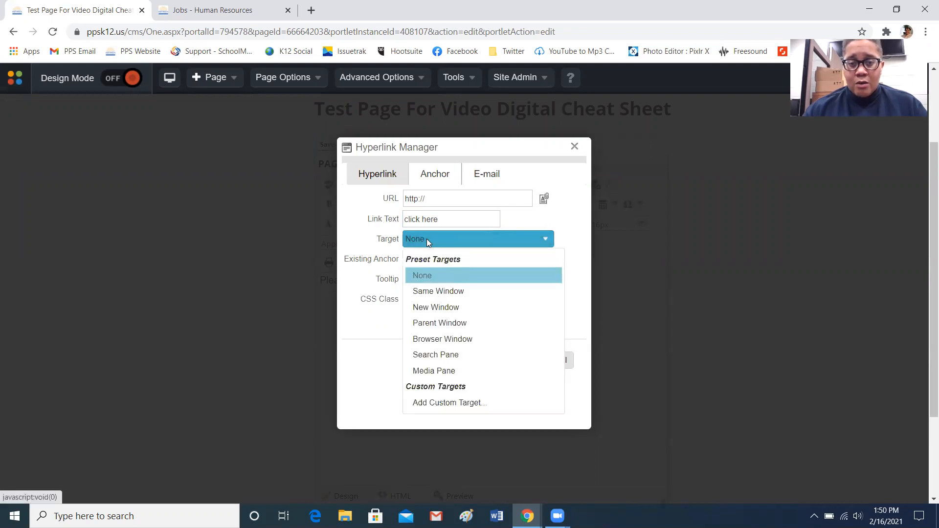
click(431, 302)
click(456, 283)
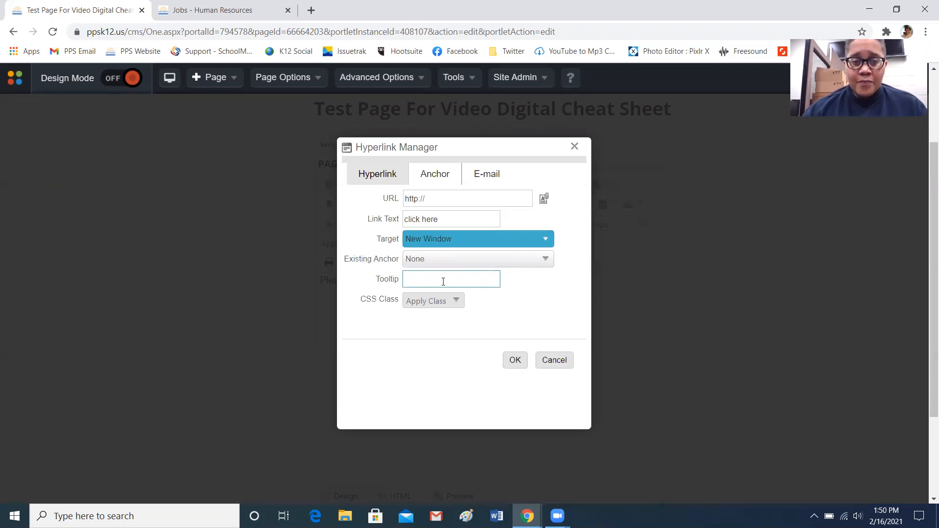
click(472, 200)
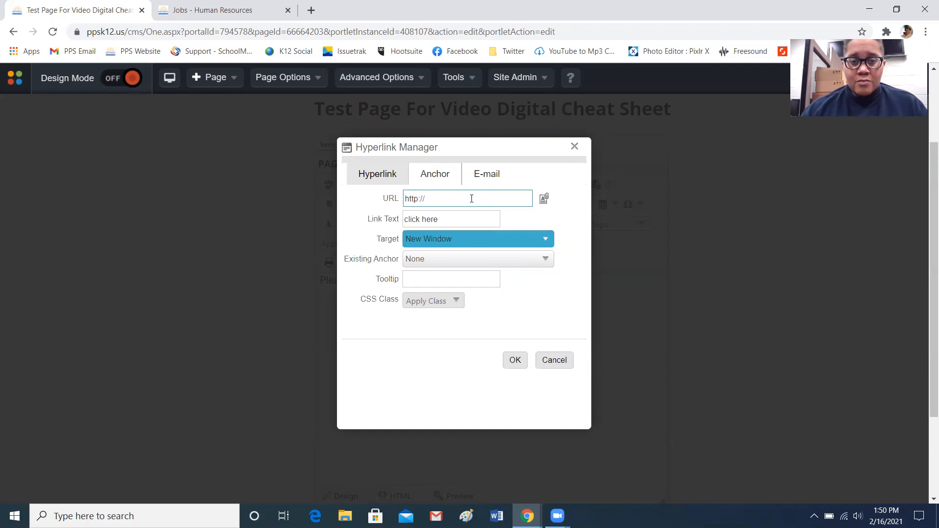
click(471, 198)
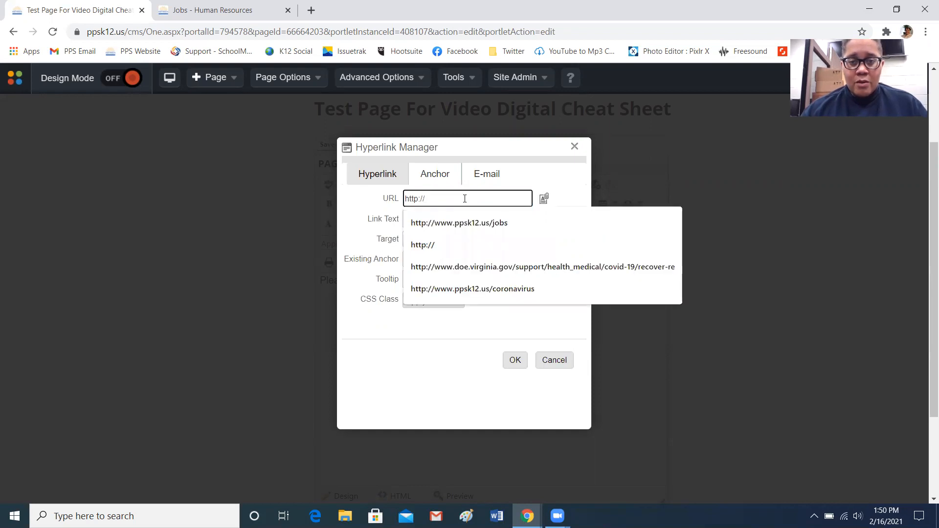
click(475, 225)
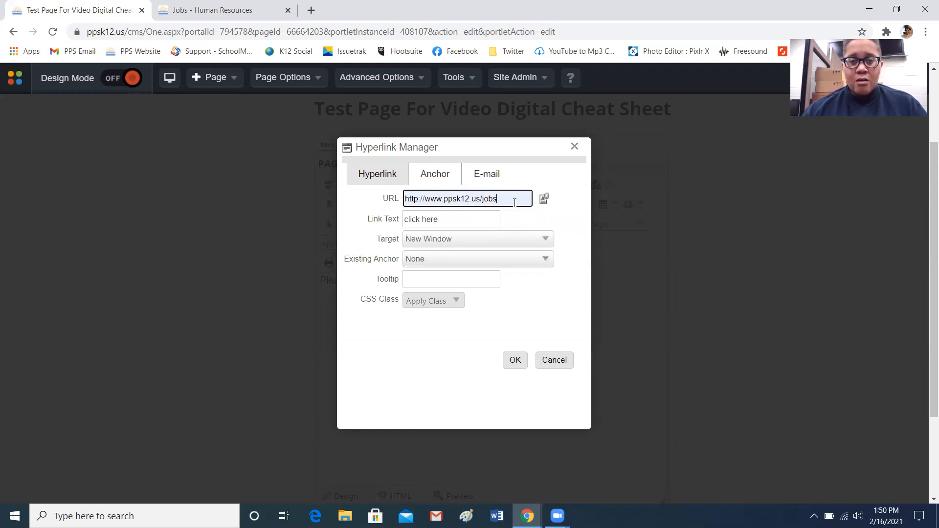
click(423, 279)
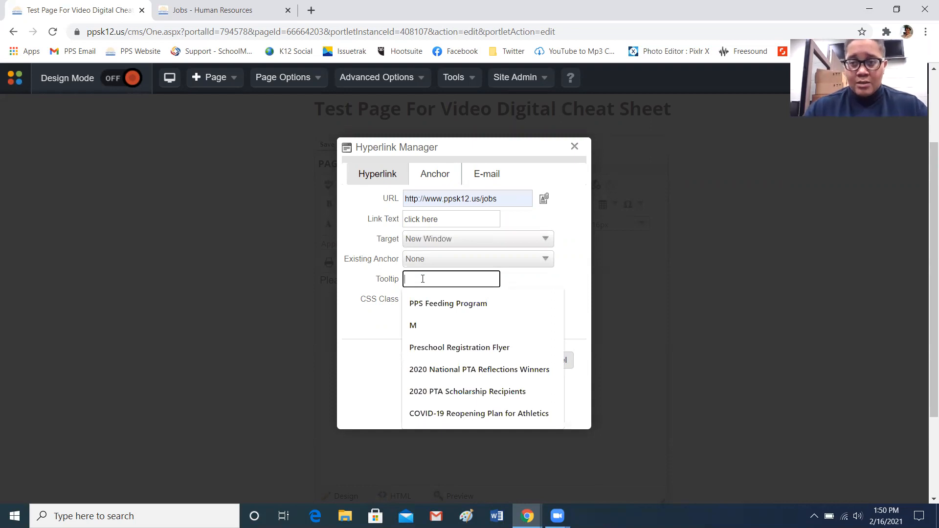
text(PP)
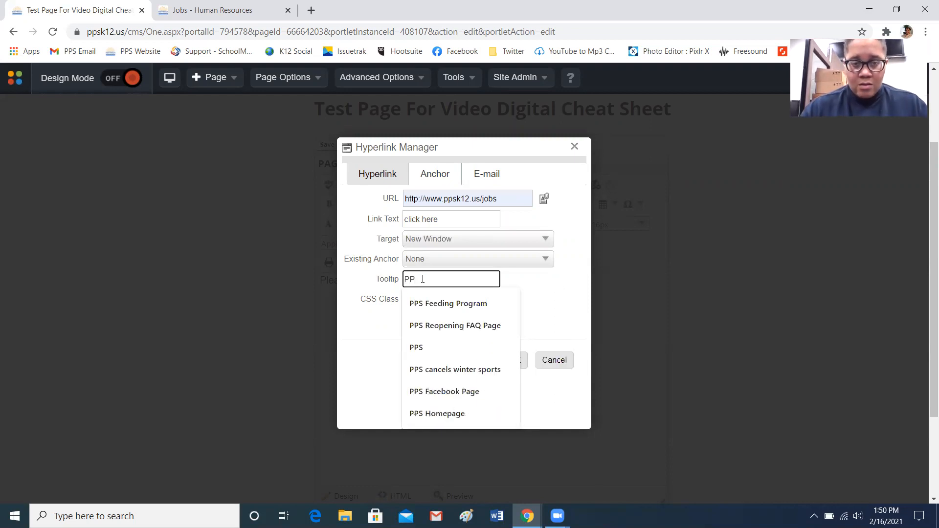
text(S Job Openings)
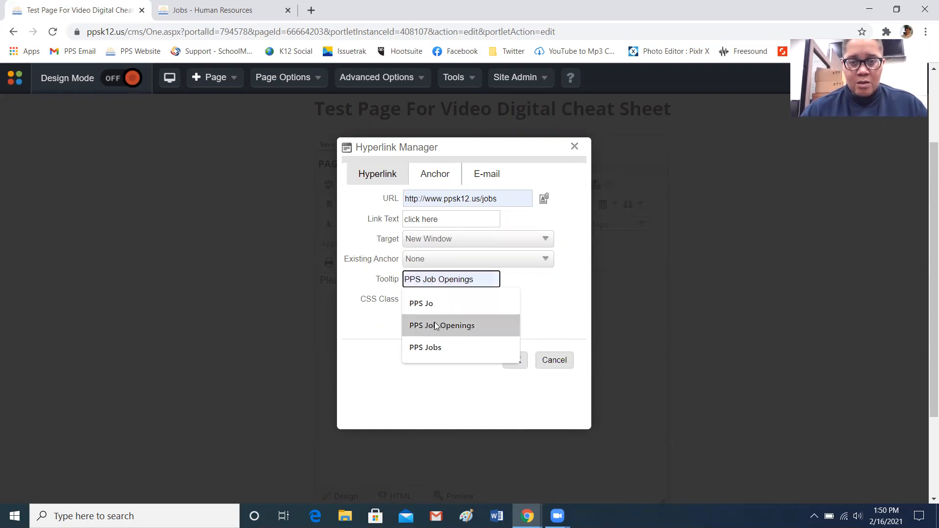
click(434, 326)
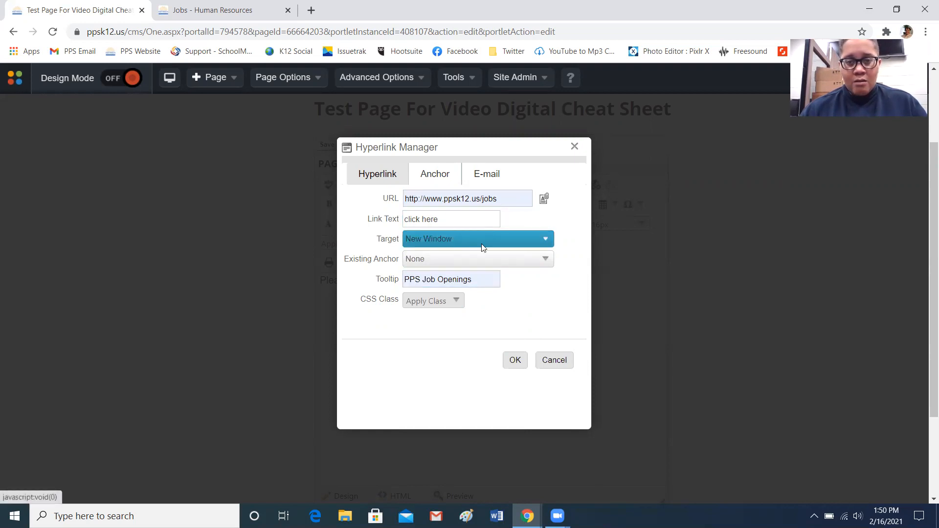
click(519, 360)
click(385, 303)
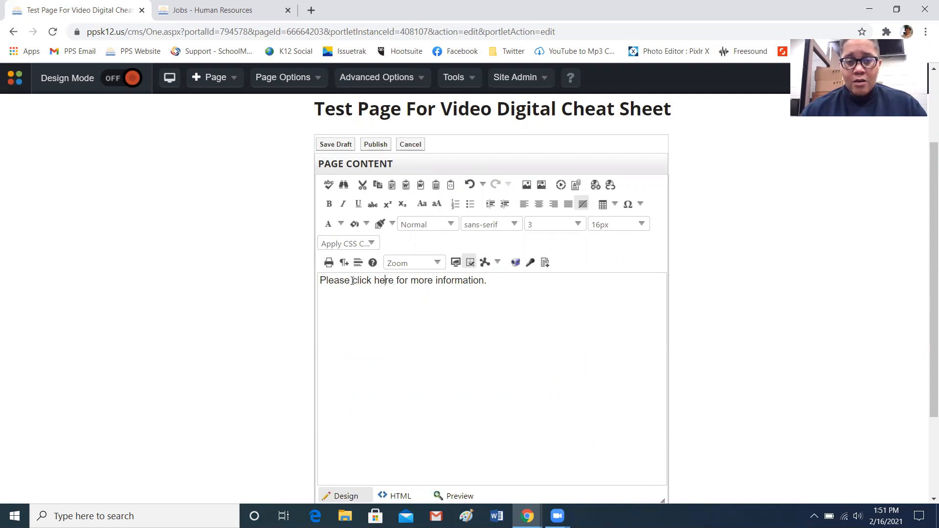
Underline the linked words "click here" in the sentence
drag(353, 282, 393, 284)
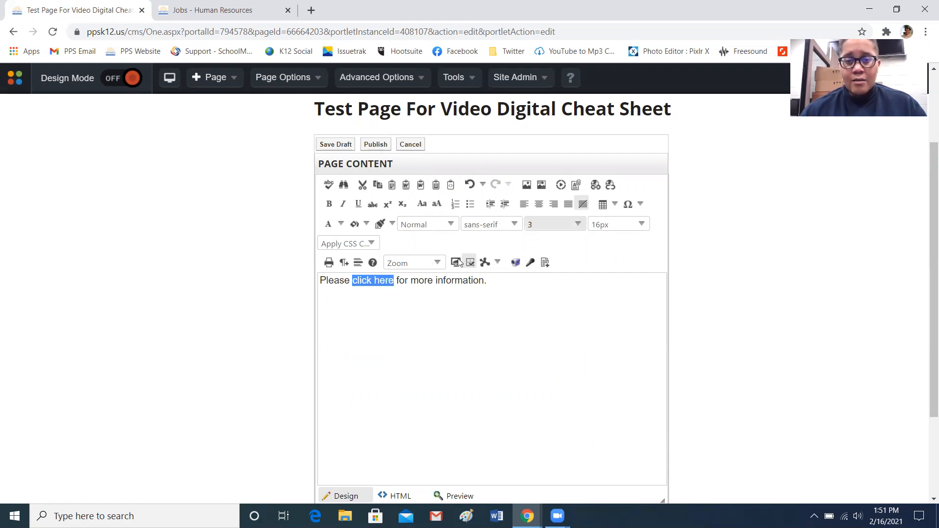
click(359, 209)
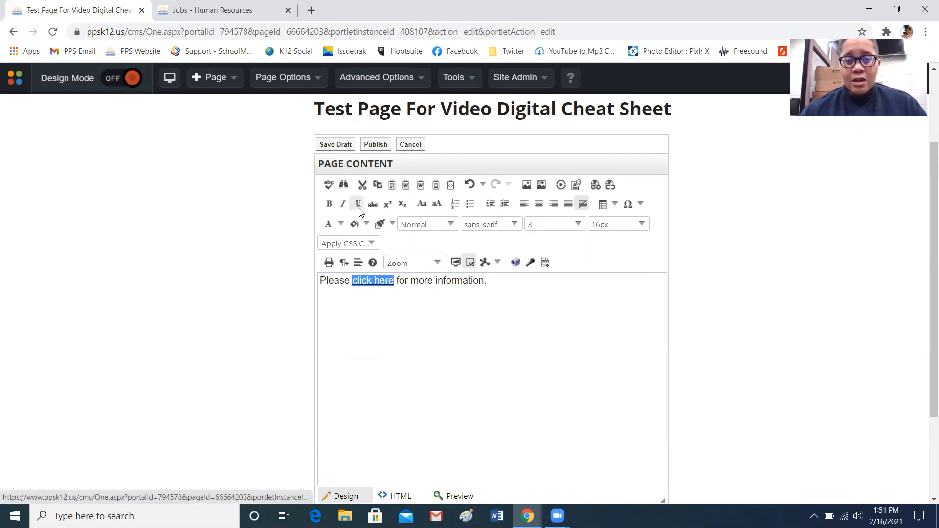
click(420, 280)
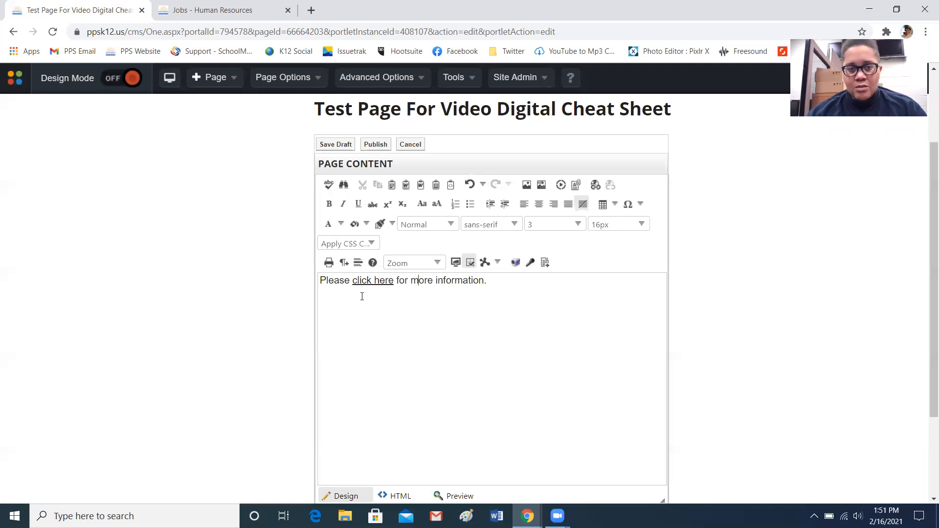
drag(351, 282, 392, 289)
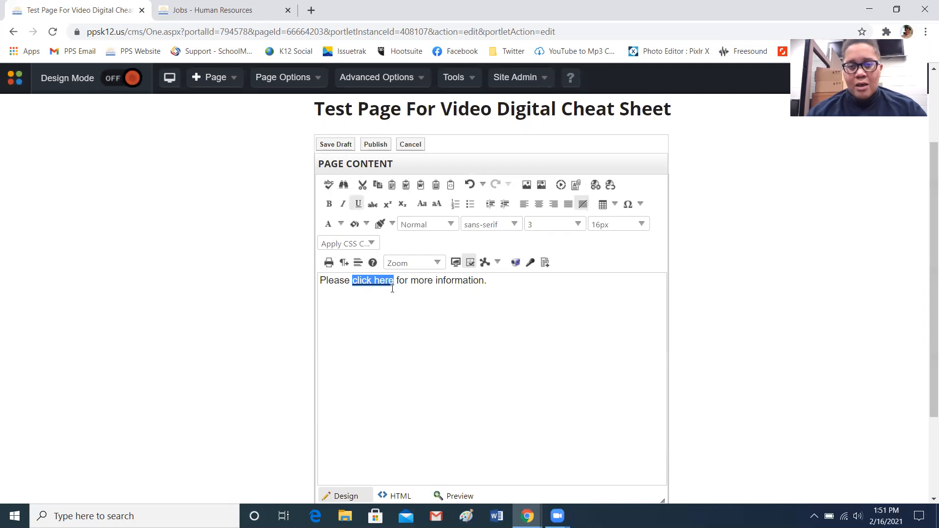
Start inserting an image on a new line below the sentence and browse to the Banner_Images/2021 folder
click(442, 282)
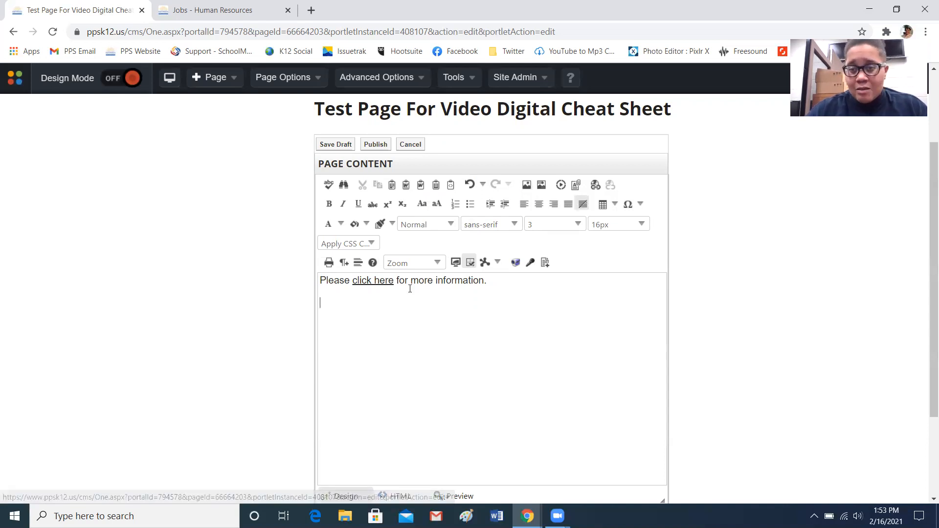
click(527, 185)
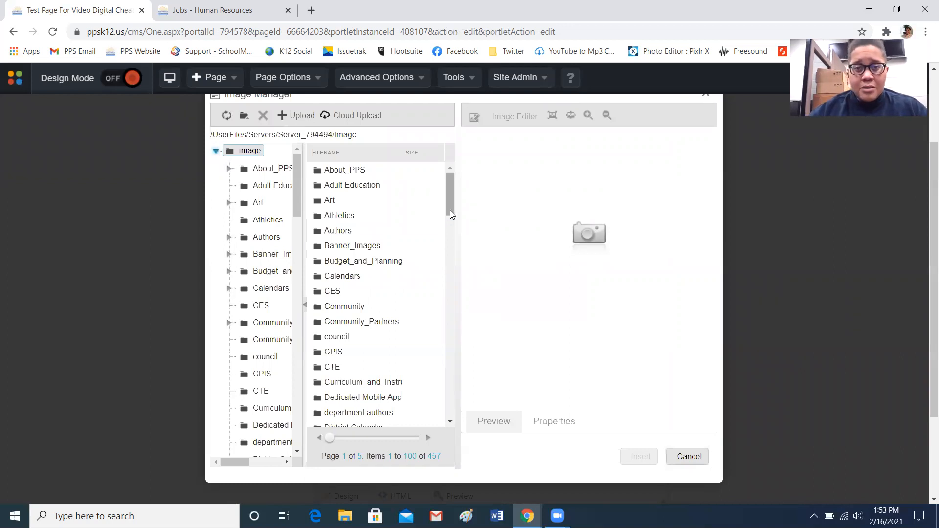
drag(450, 210, 450, 214)
click(378, 224)
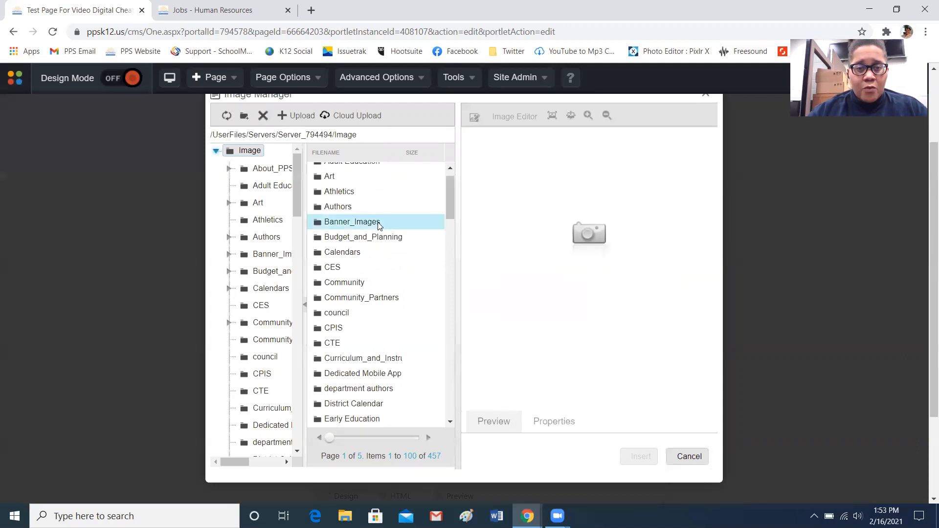
double_click(352, 223)
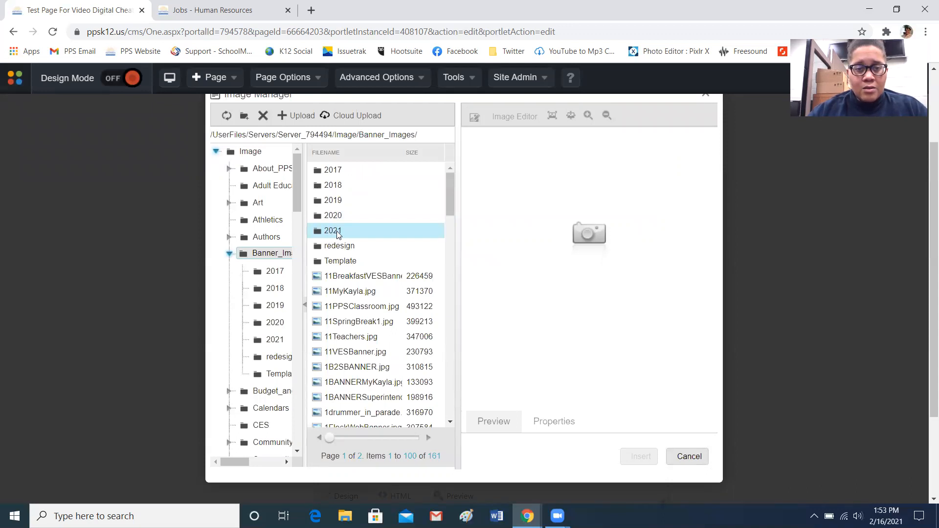
double_click(337, 232)
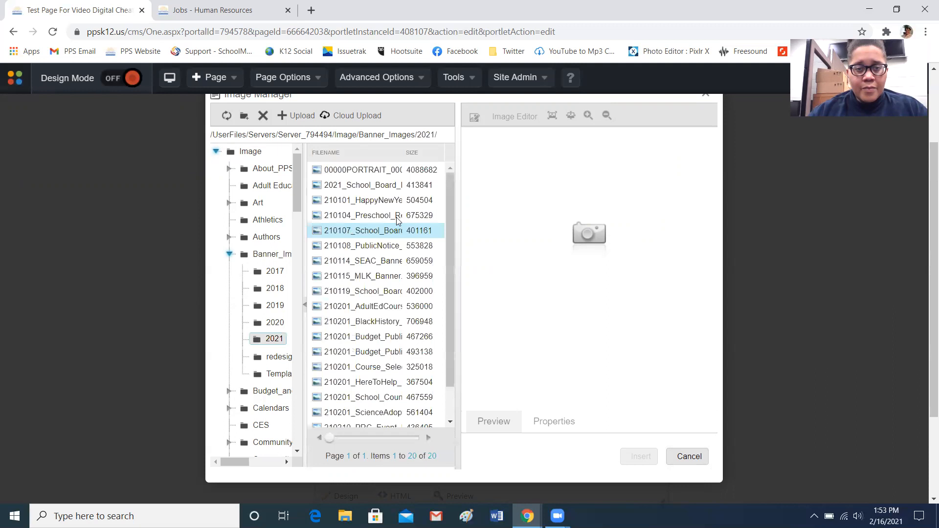
Choose the image 2021_School_Board_Banner_EVERGREEN.jpg from the 2021 banner folder
drag(447, 192, 450, 236)
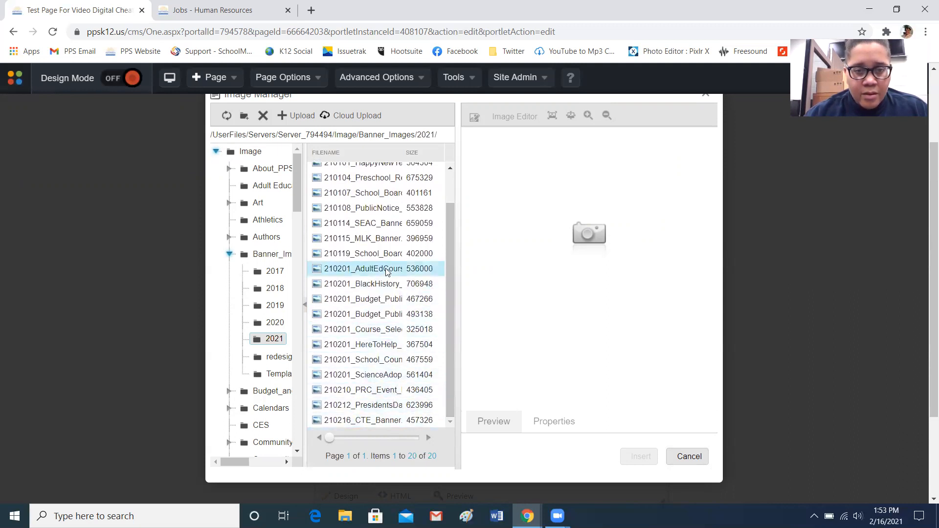
click(385, 194)
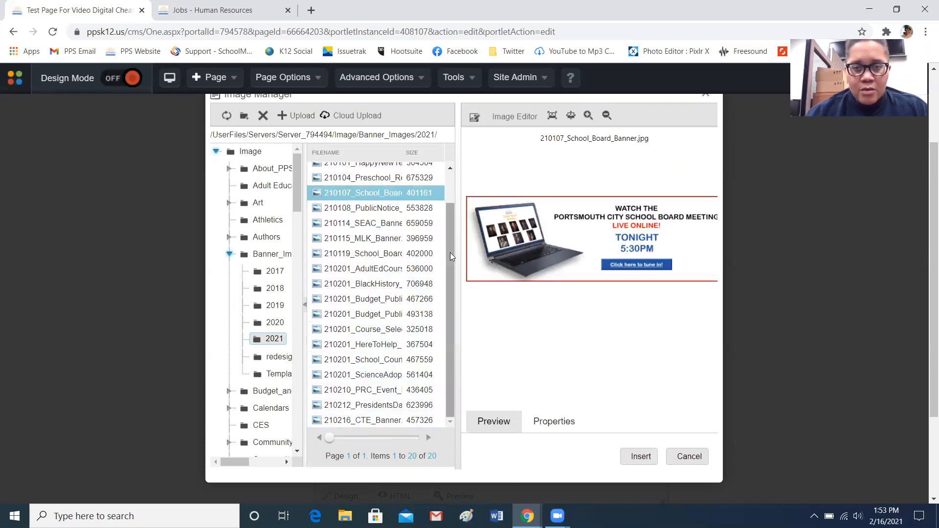
drag(449, 252, 448, 209)
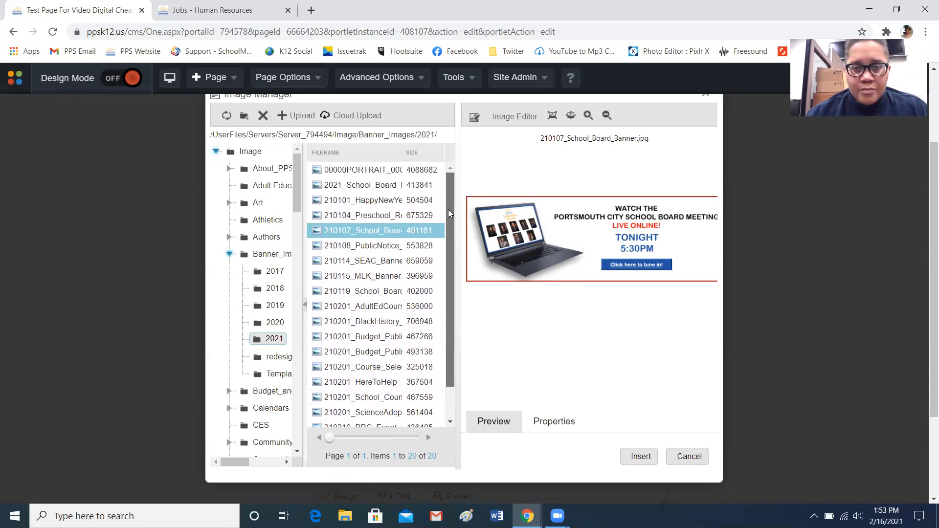
click(392, 188)
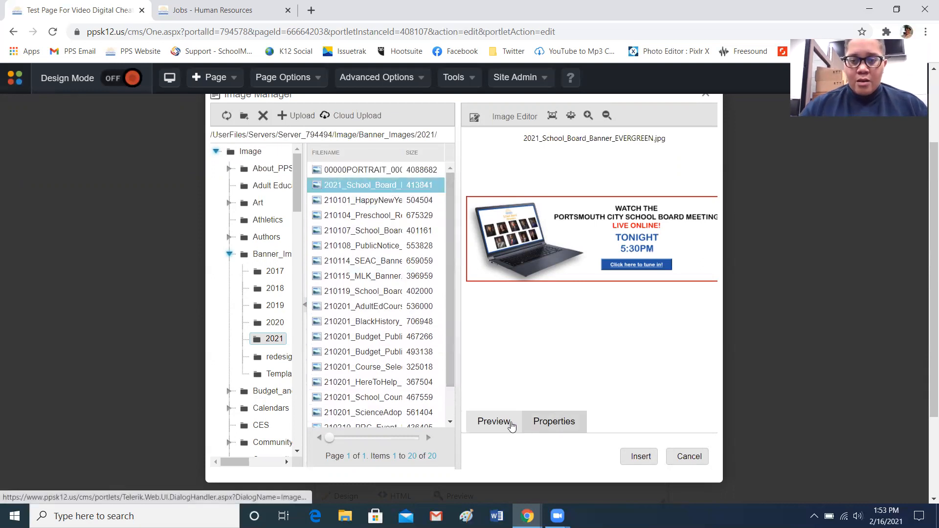
Set the school board banner's width to 600 px in its image properties
click(552, 426)
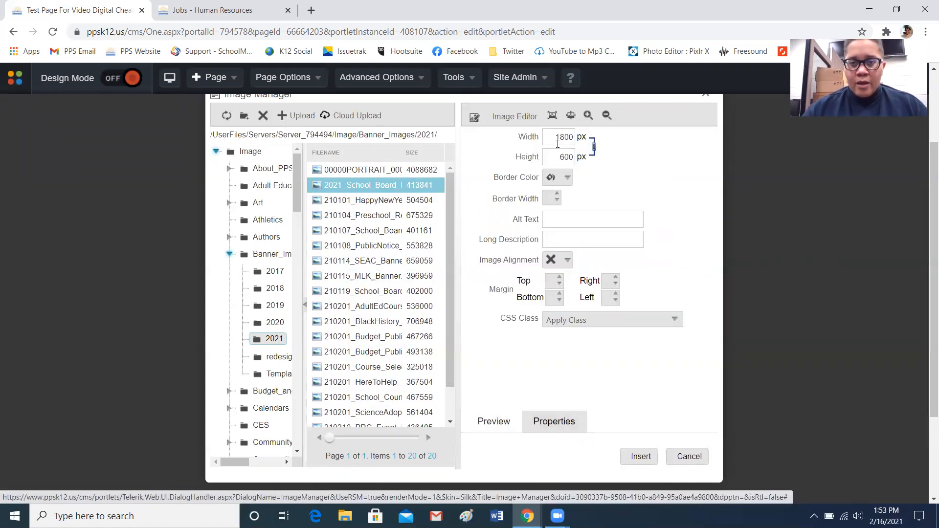
click(558, 142)
double_click(562, 137)
text(600)
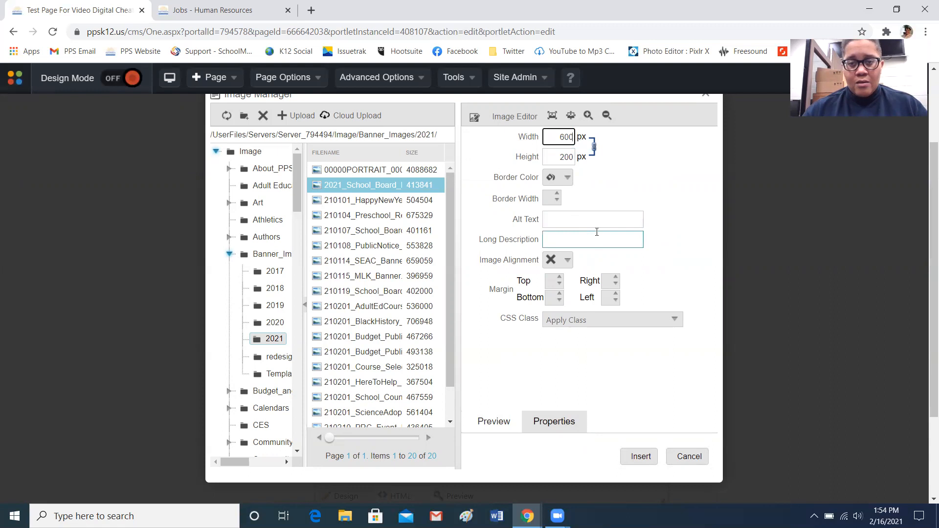
Give the banner the alt text "PPS School Board" and insert it into the page content
click(592, 218)
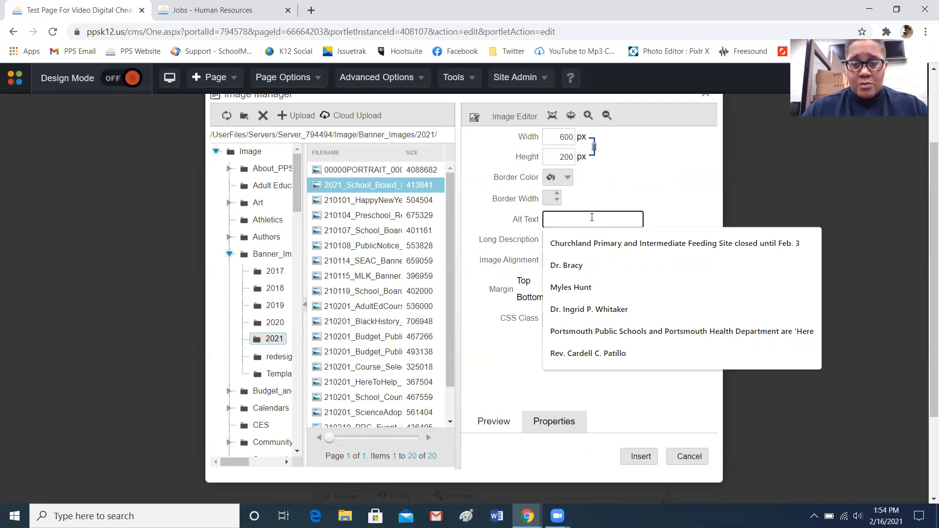
text(PPS School Board)
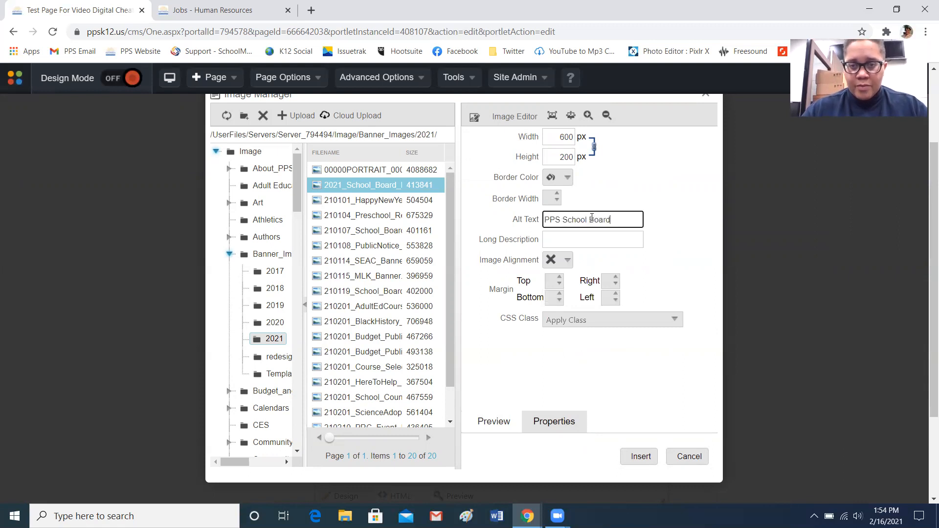
click(639, 457)
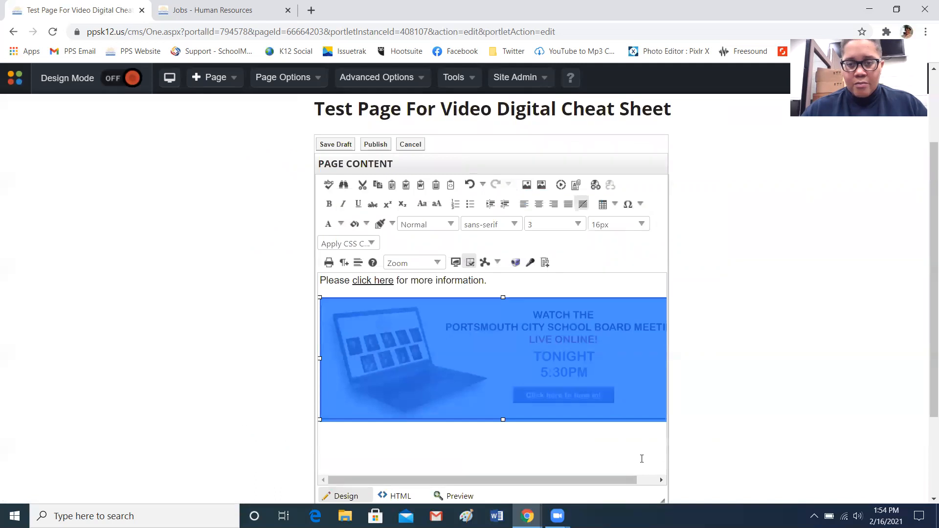
Deselect the inserted banner and widen the content editor to fit the whole image
click(642, 459)
drag(658, 497, 743, 470)
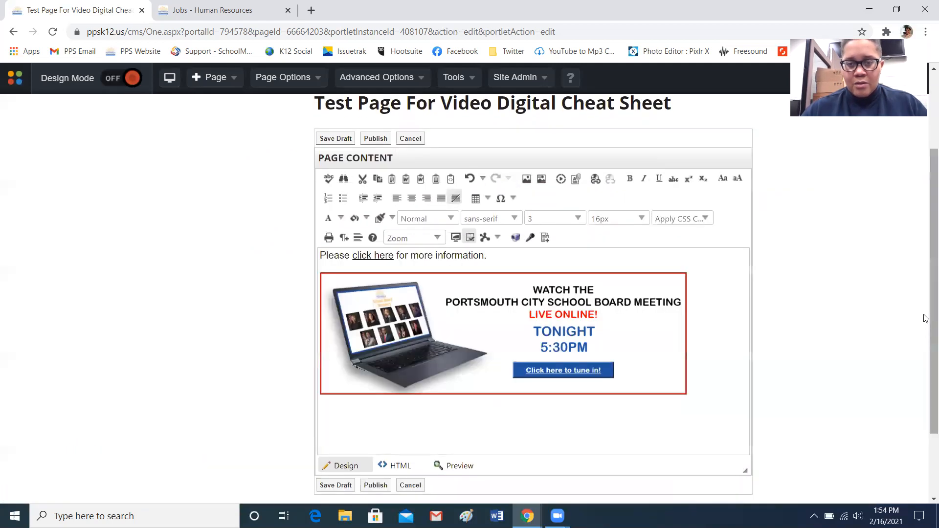
scroll(927, 323, down, 2)
scroll(926, 359, up, 2)
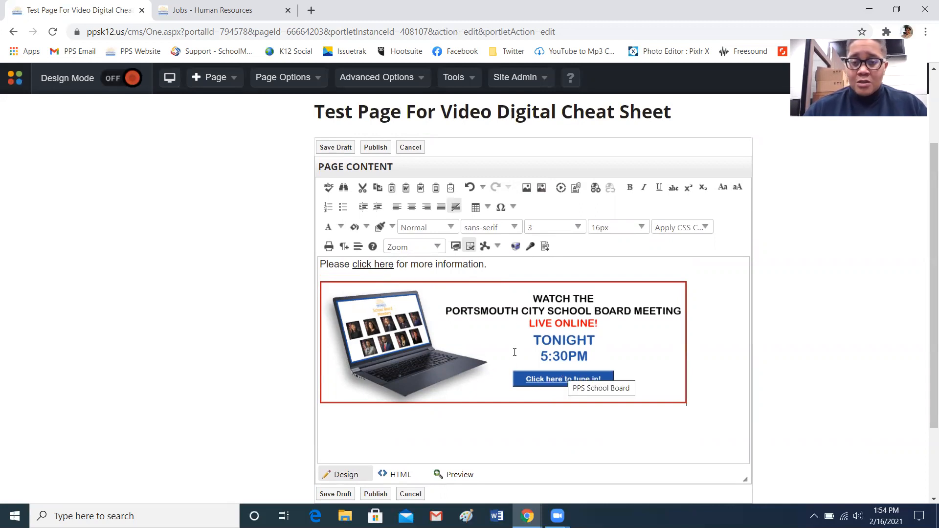
Start a hyperlink on the school board banner image, ready for its URL
click(514, 352)
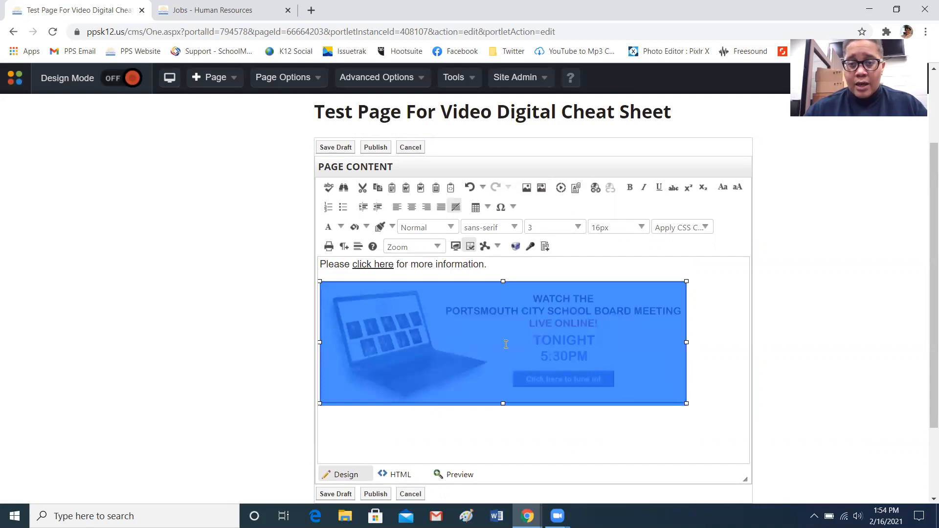
click(595, 187)
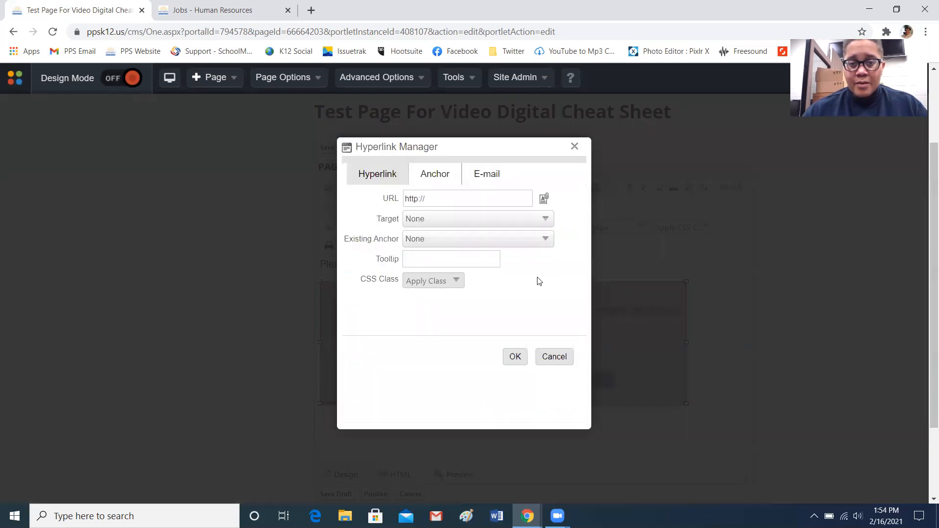
click(505, 200)
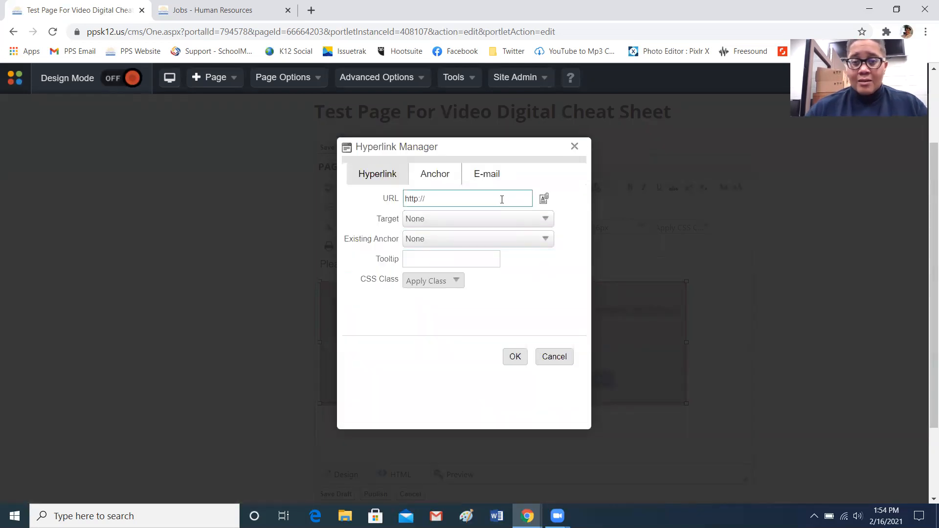
click(502, 200)
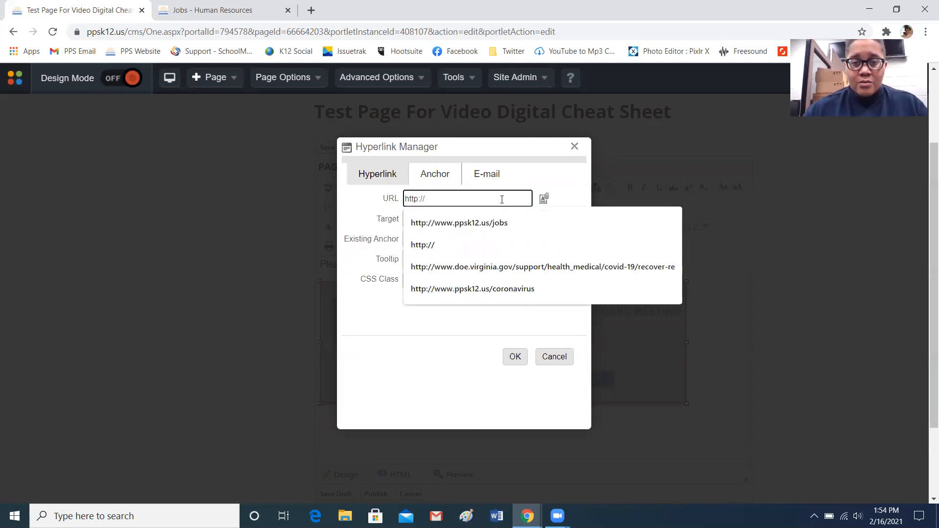
In the other browser tab, open the School Board section's "Watch a Live or Archived Meeting" page from the district site
click(221, 9)
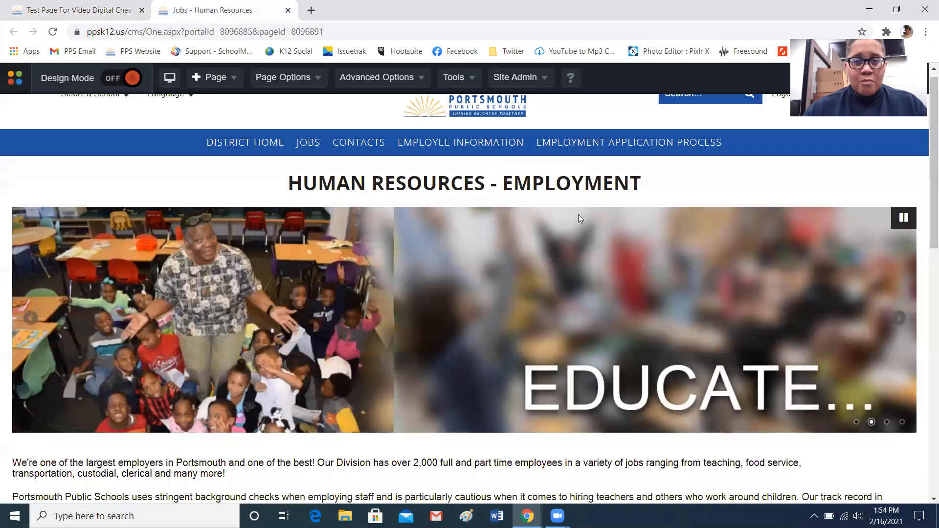
click(480, 114)
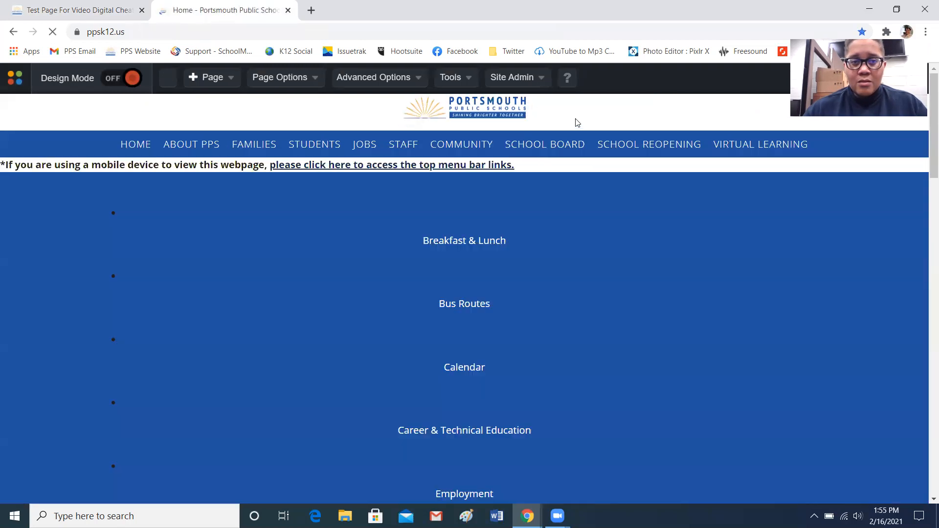
mouse_move(589, 169)
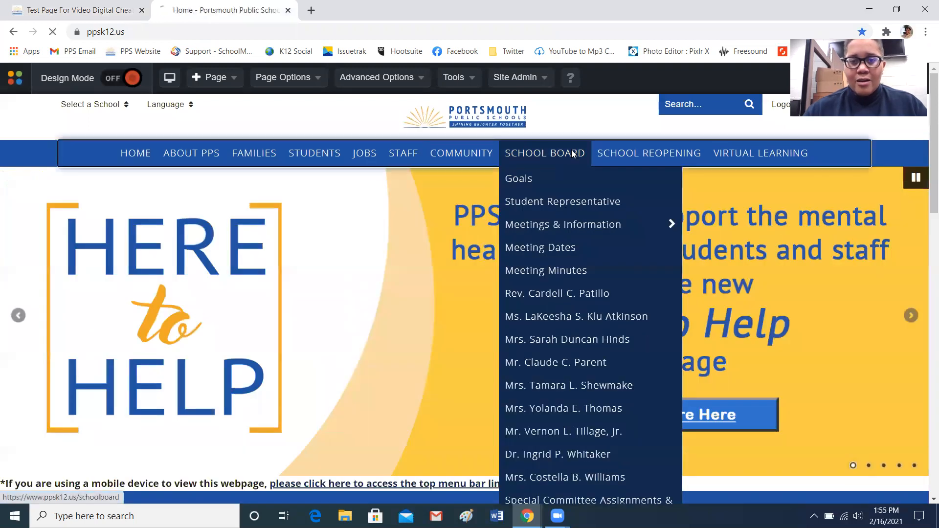
click(573, 154)
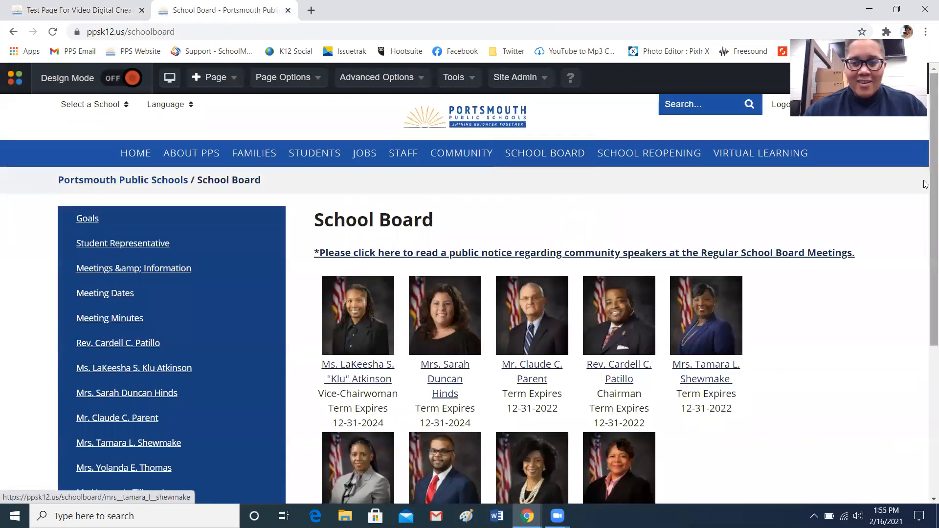
scroll(926, 179, down, 3)
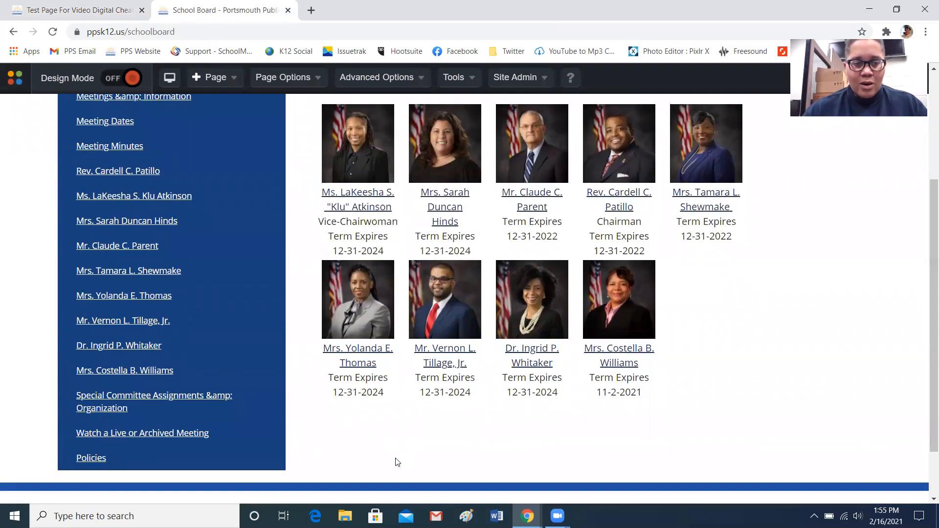
click(192, 439)
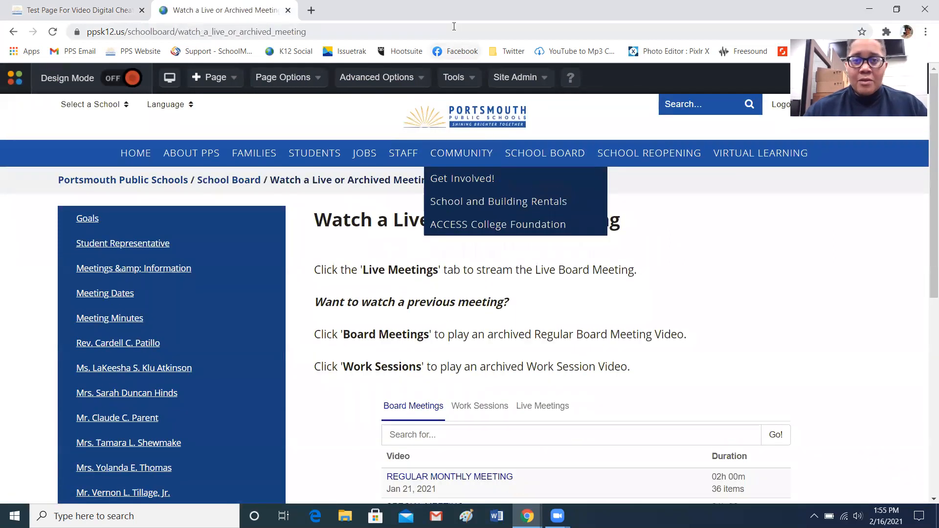
click(454, 26)
click(468, 29)
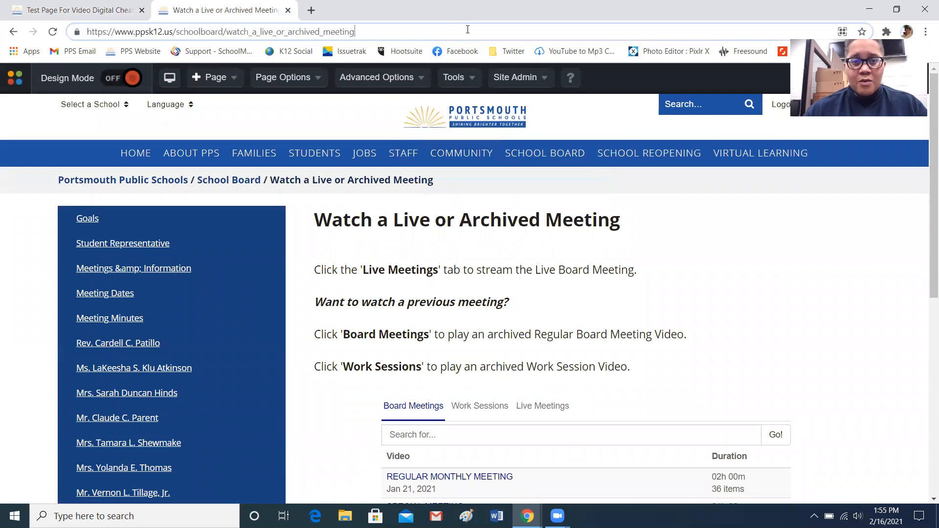
triple_click(468, 30)
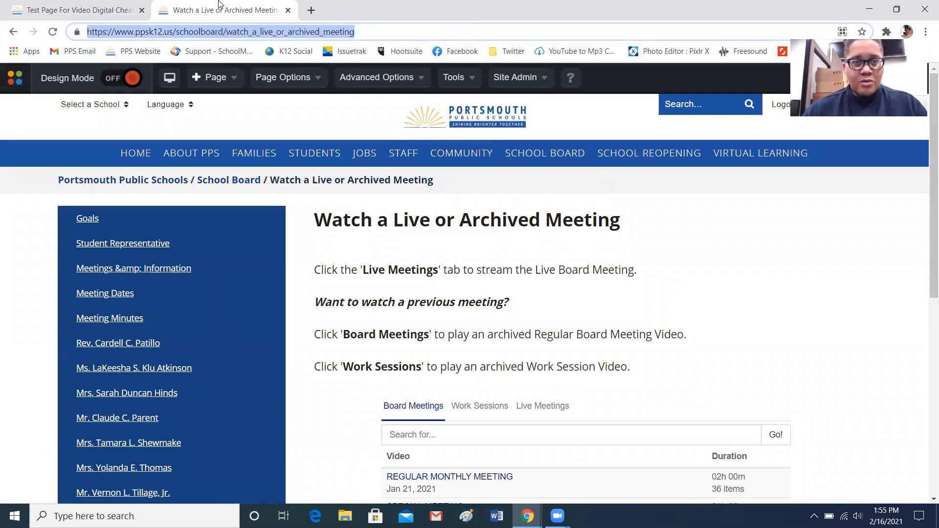
click(81, 8)
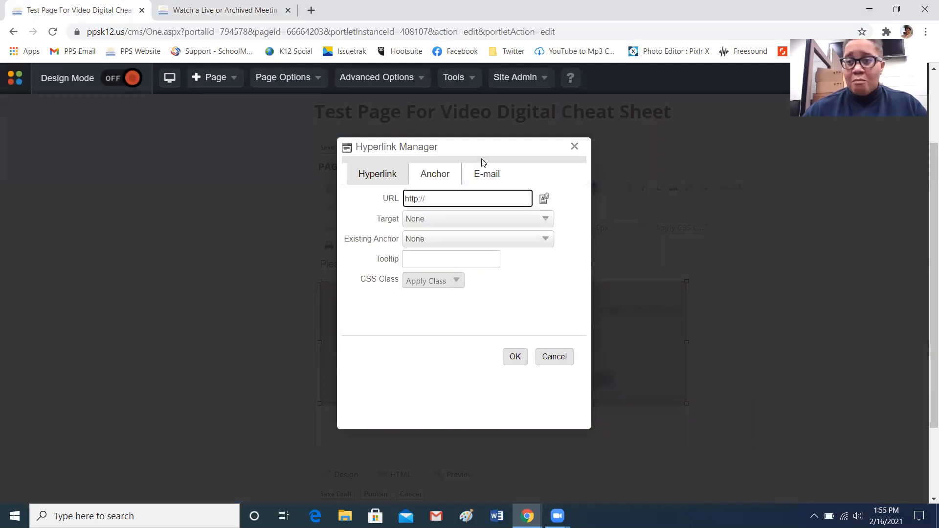
triple_click(454, 201)
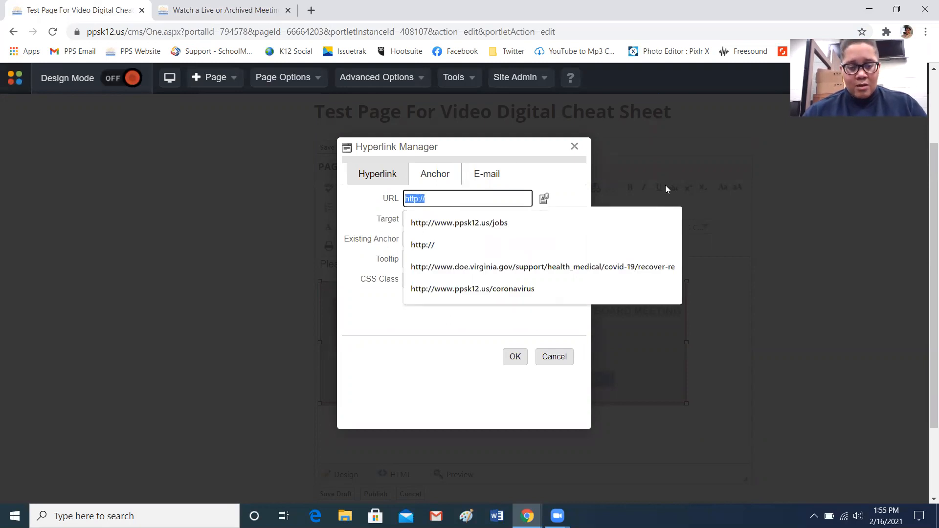
key(ctrl+v)
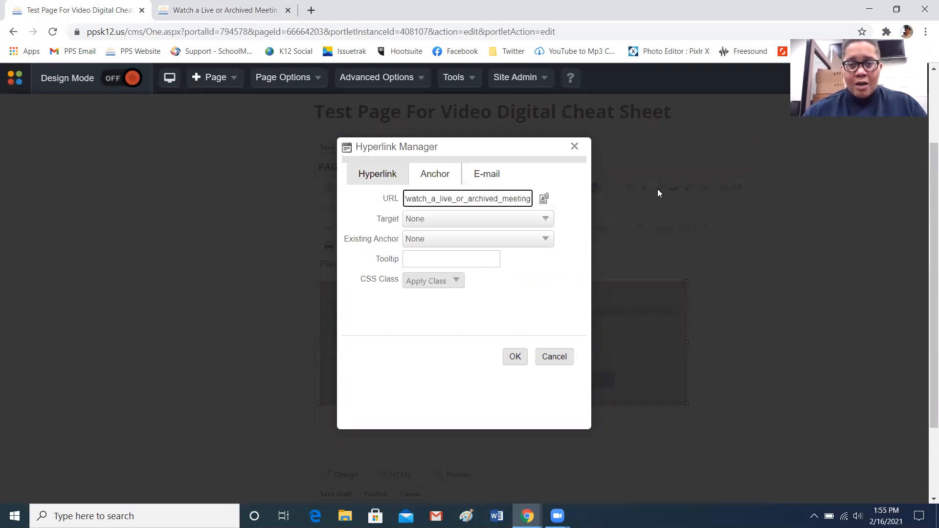
drag(471, 201, 422, 198)
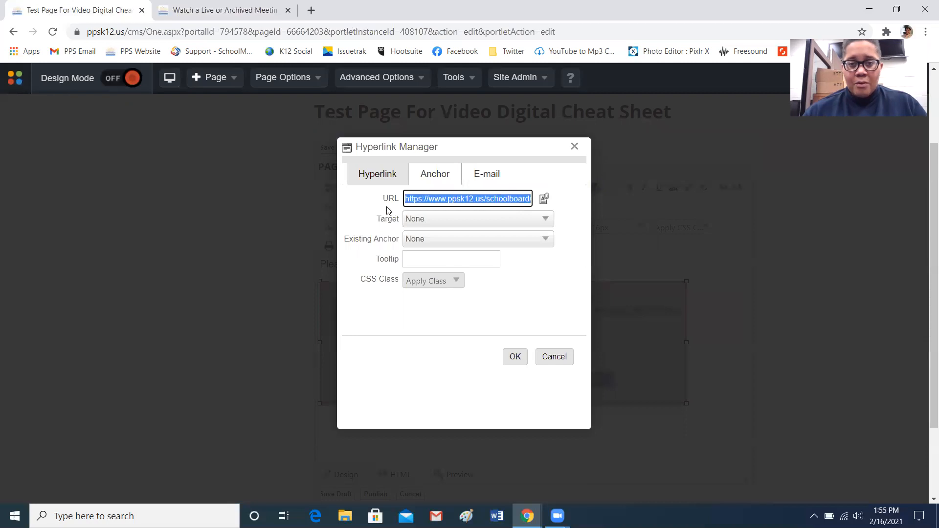
click(382, 204)
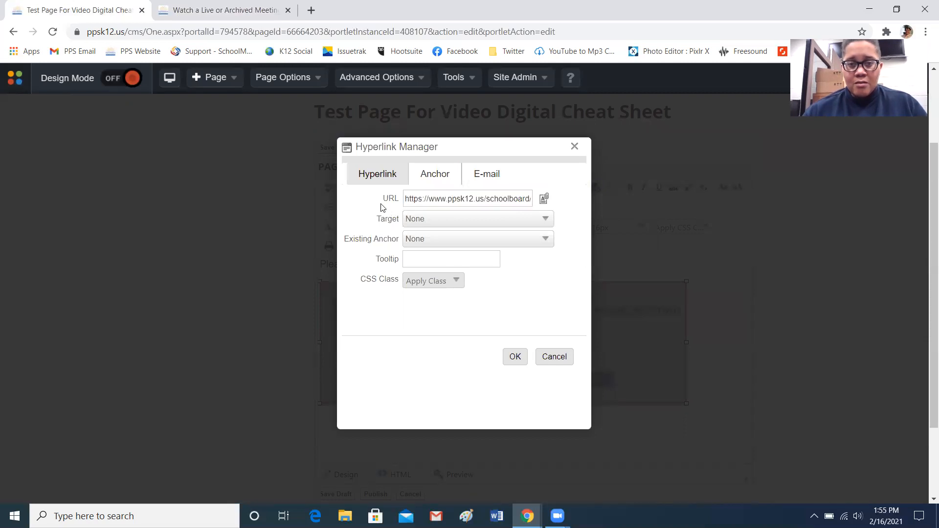
Set the banner link's target to New Window and its tooltip to "PPS School Board", and apply the hyperlink
click(454, 221)
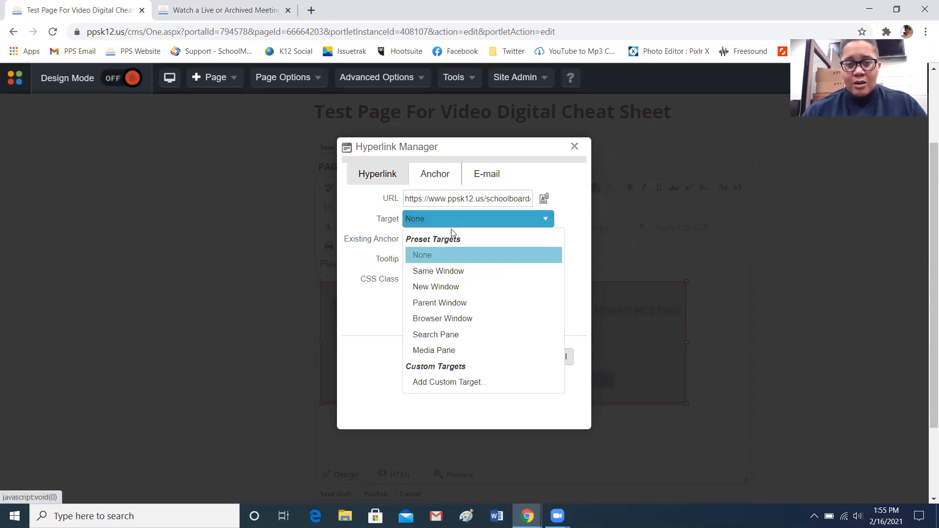
click(446, 287)
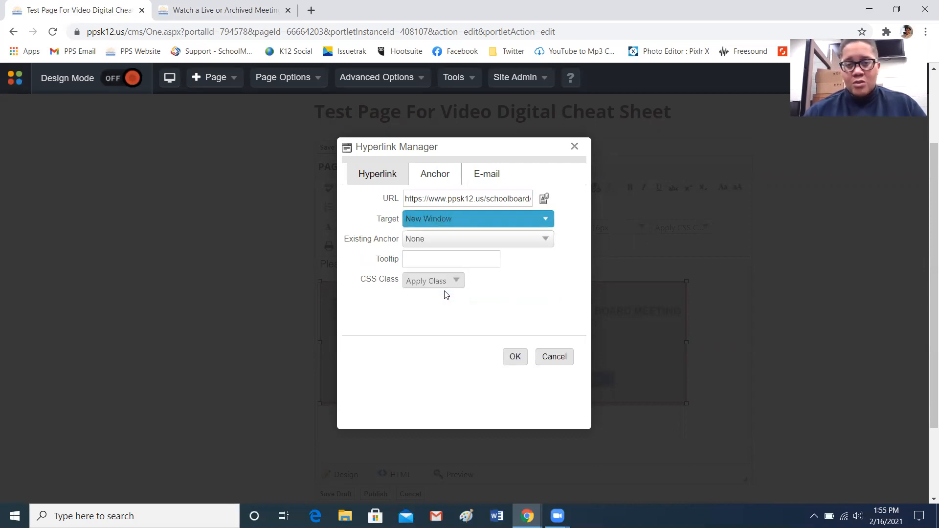
click(446, 262)
click(446, 262)
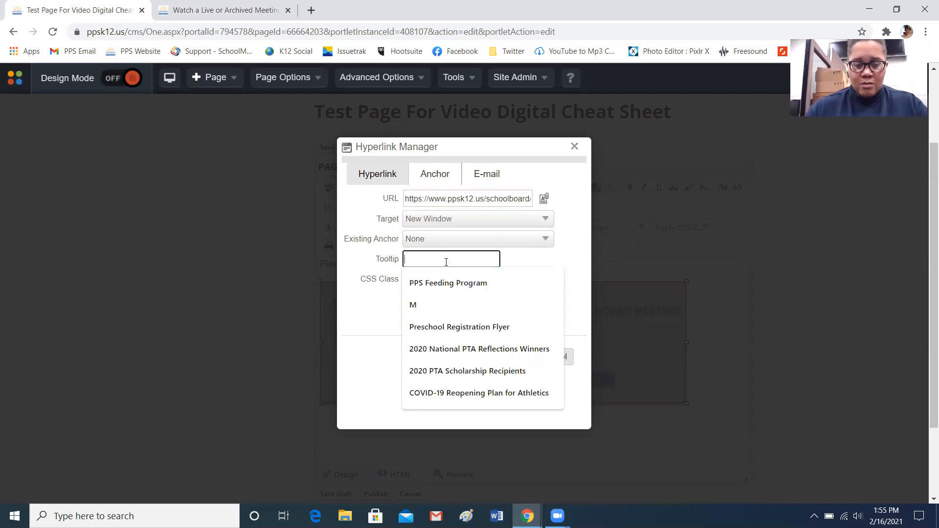
text(PPS Schoo)
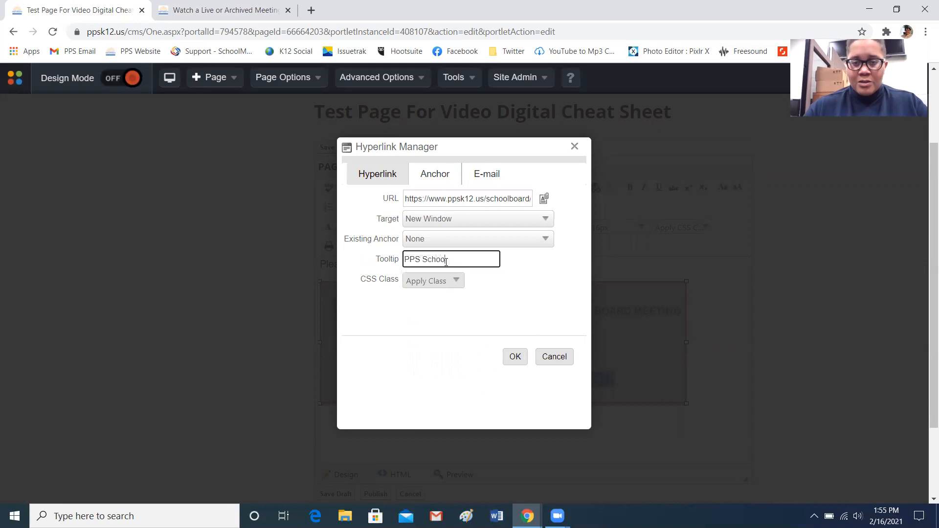
text(l Board)
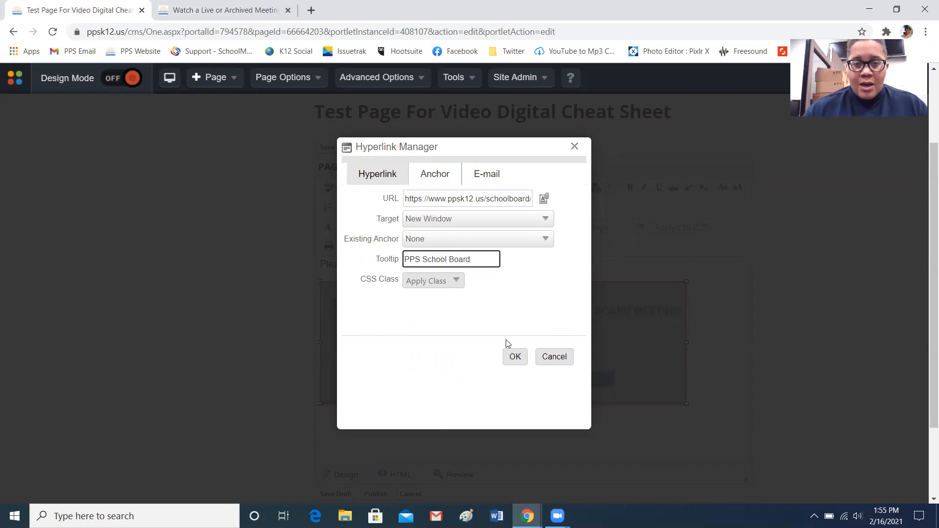
click(515, 357)
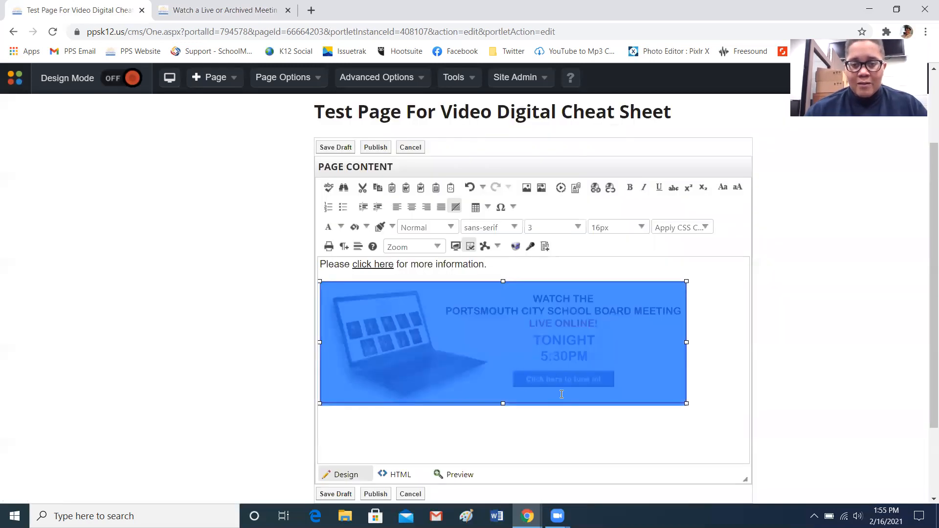
click(729, 385)
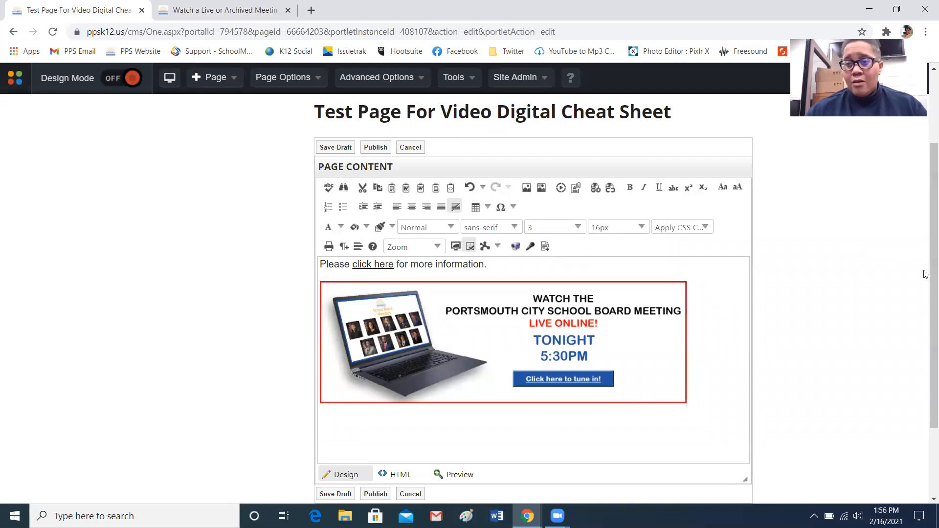
Close the meeting page's browser tab and add the line "Click here for the school supply list." below the banner image
scroll(926, 244, down, 1)
scroll(926, 245, up, 1)
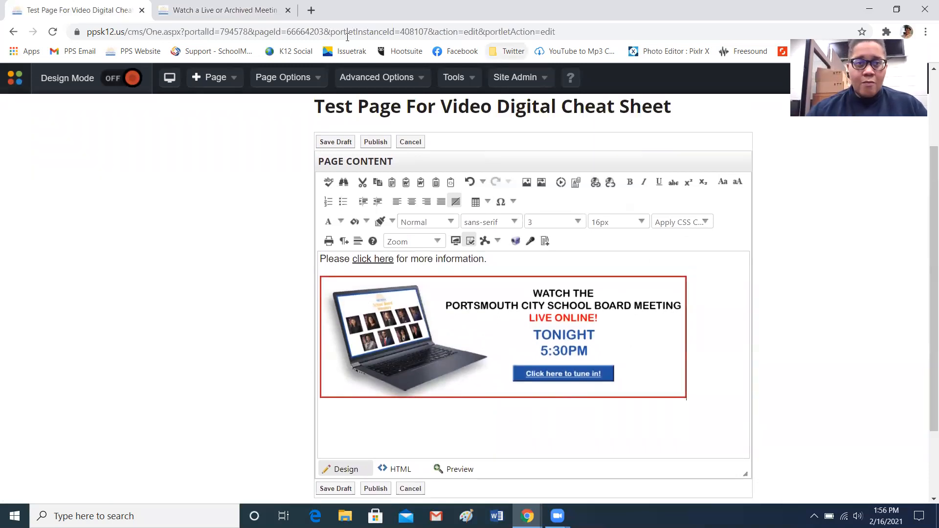
click(288, 10)
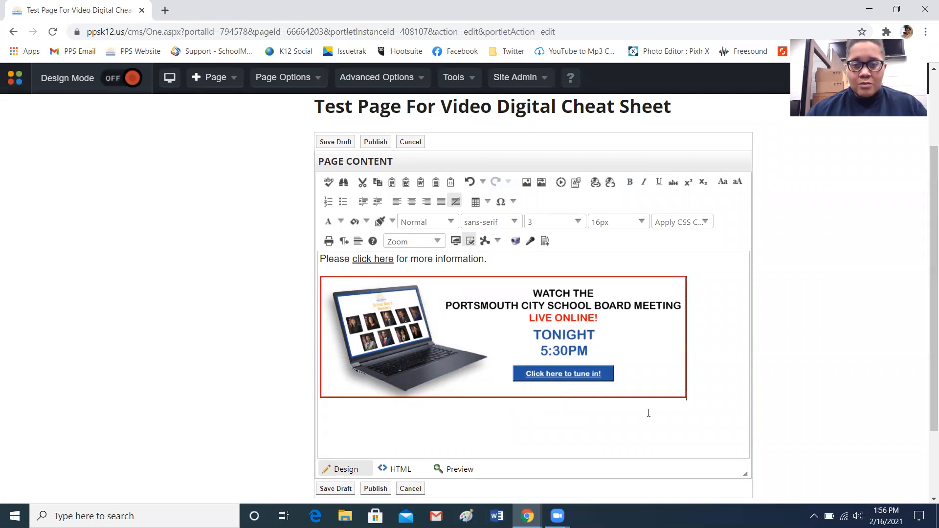
click(705, 420)
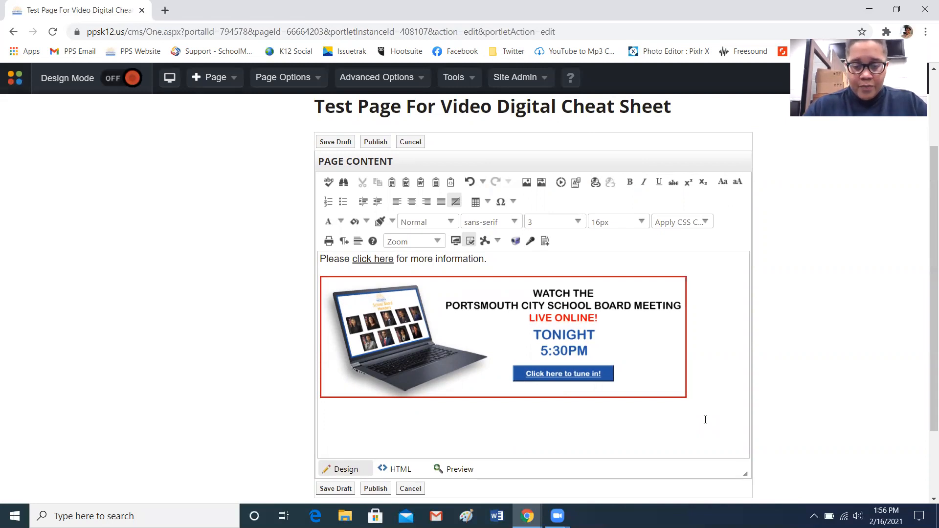
text(Click here for th)
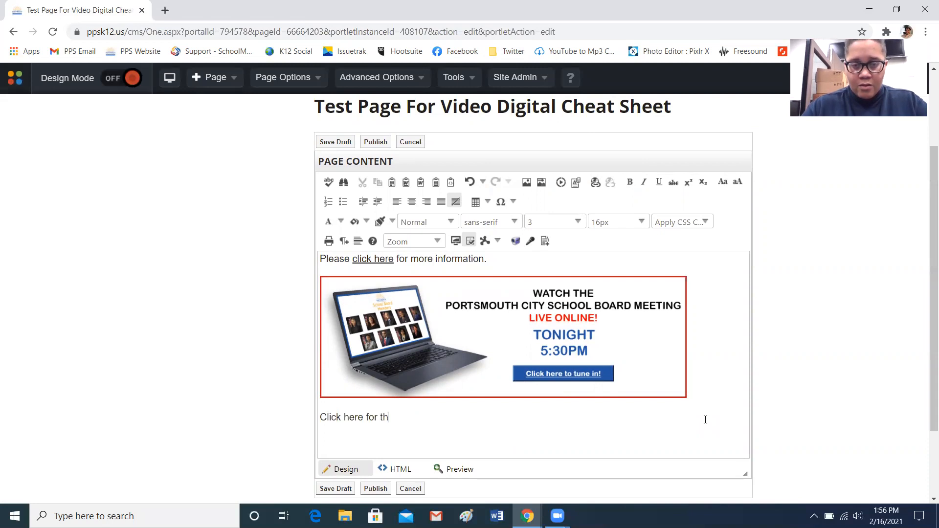
text(e scho)
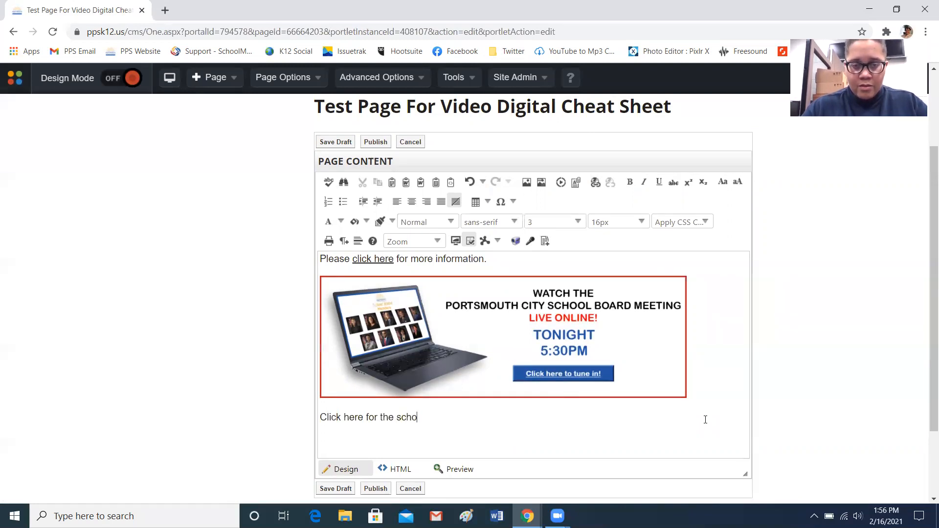
text(ol su)
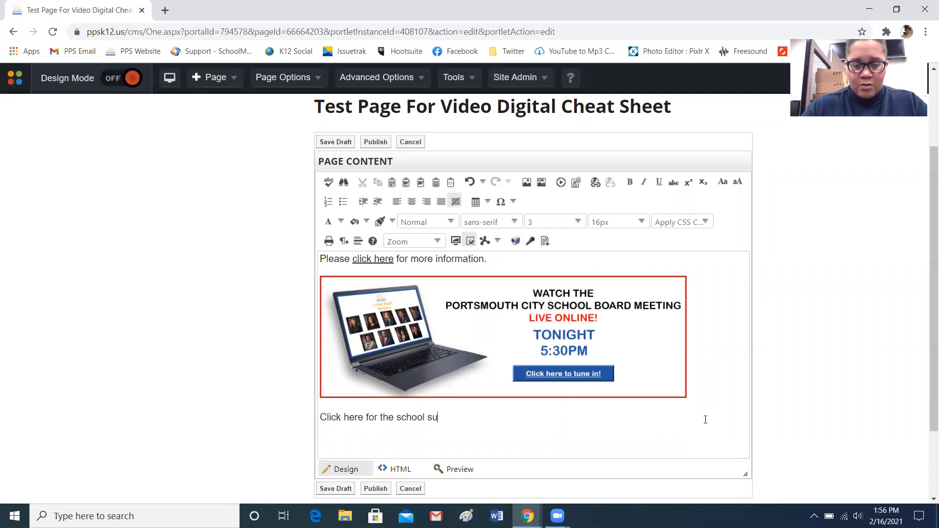
text(pply list.)
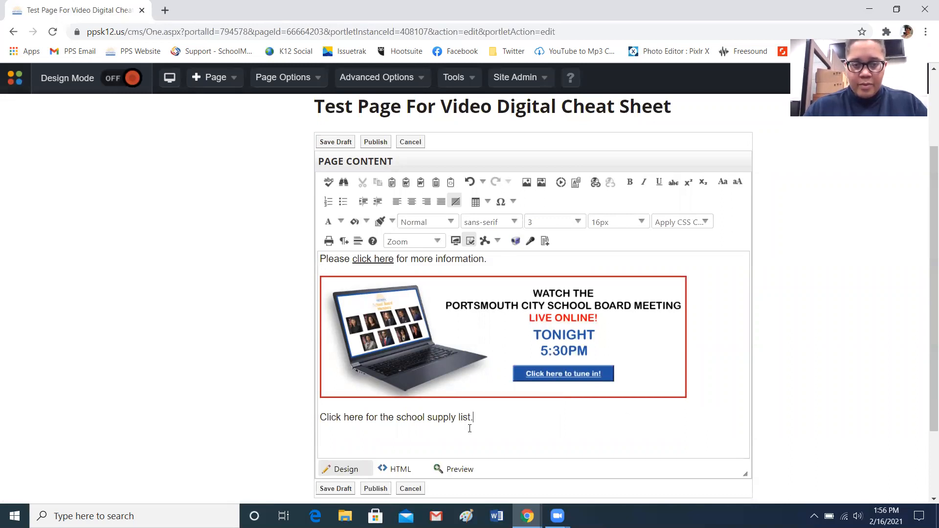
Underline the whole school supply list line and start a hyperlink on it
drag(320, 417, 476, 428)
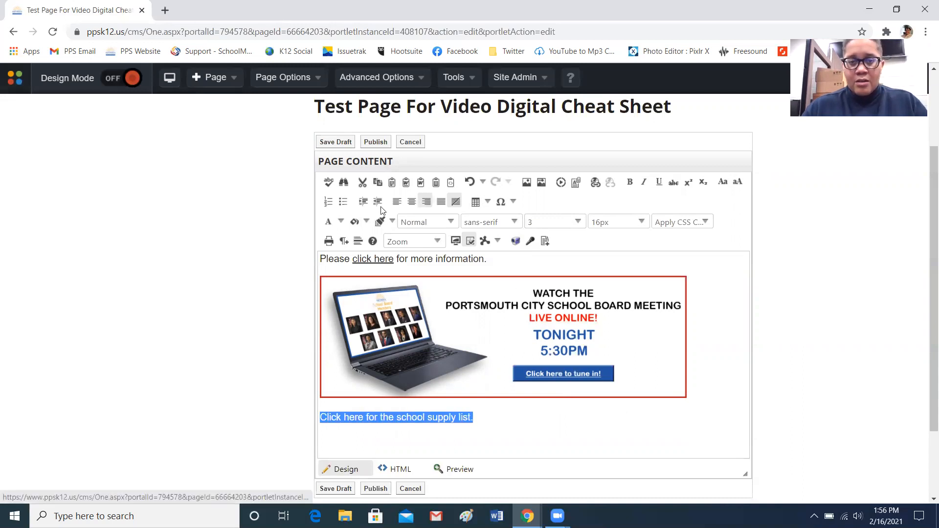
click(659, 182)
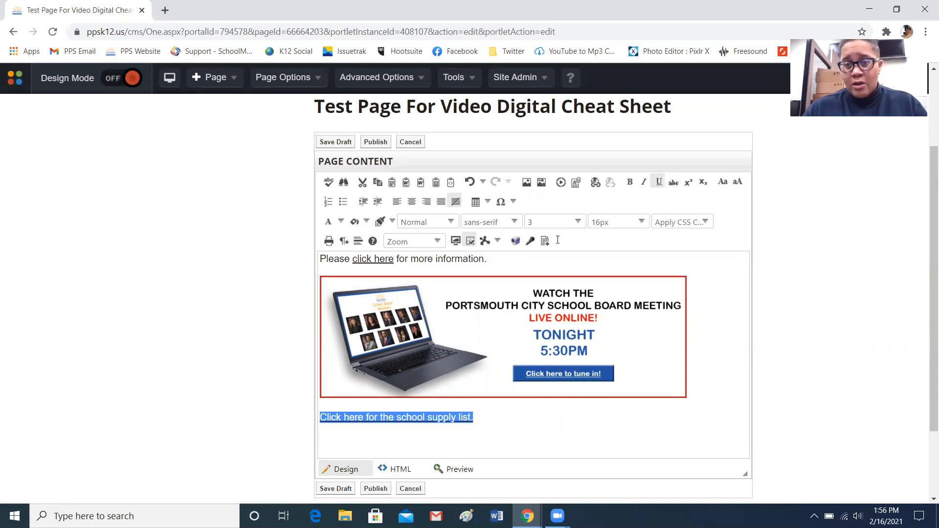
click(595, 182)
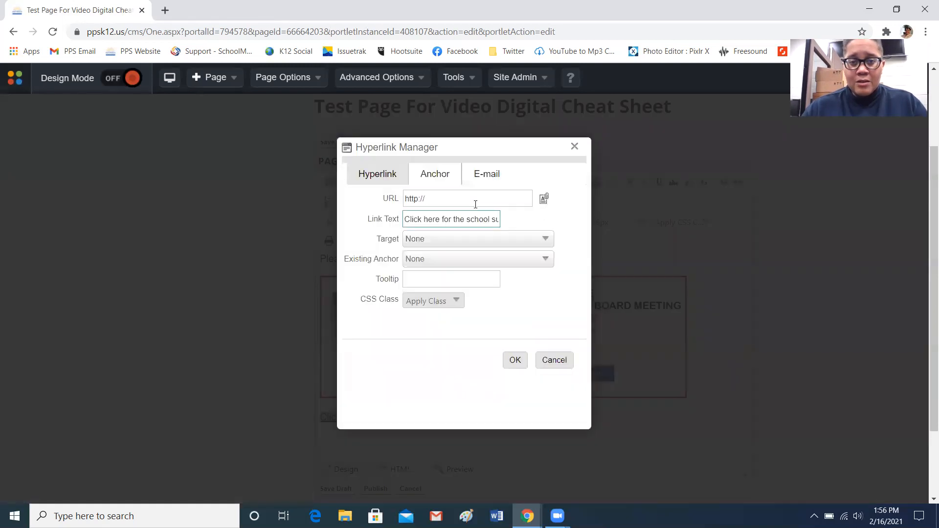
Browse the site's documents for the link and select the 2016PPS Local Gifted plan PDF in the Gifted_and_Talented folder
click(545, 199)
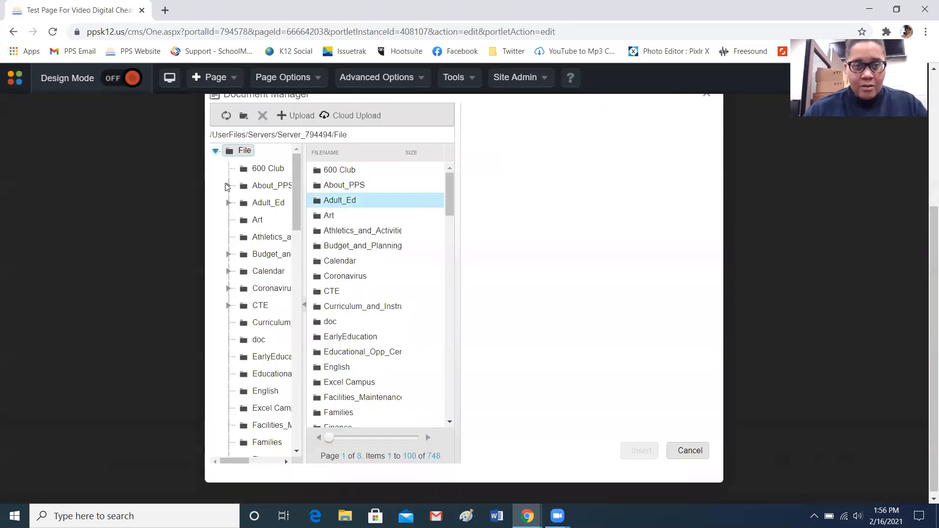
click(216, 152)
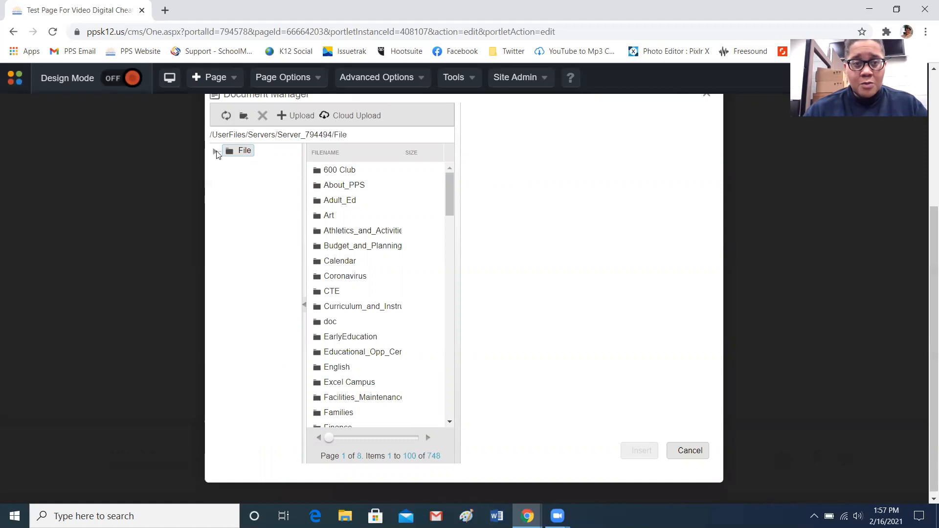
click(216, 152)
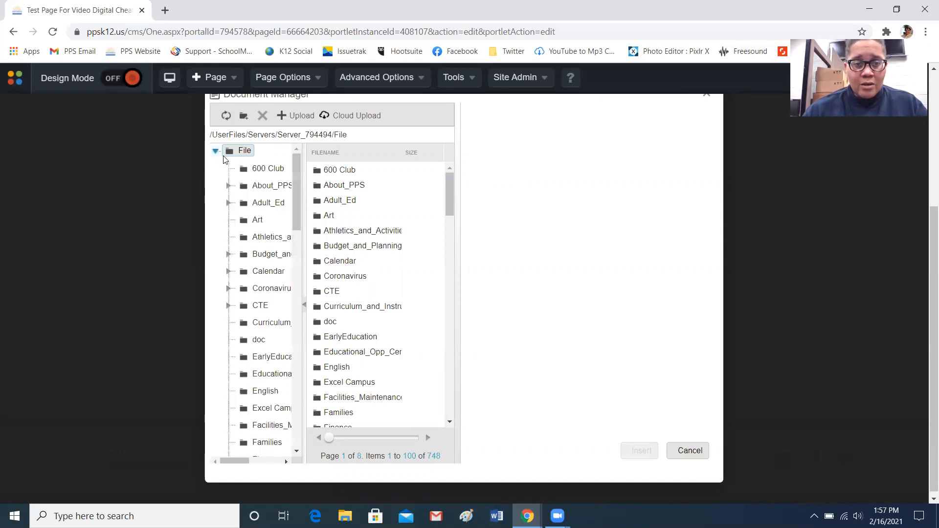
drag(297, 165, 302, 206)
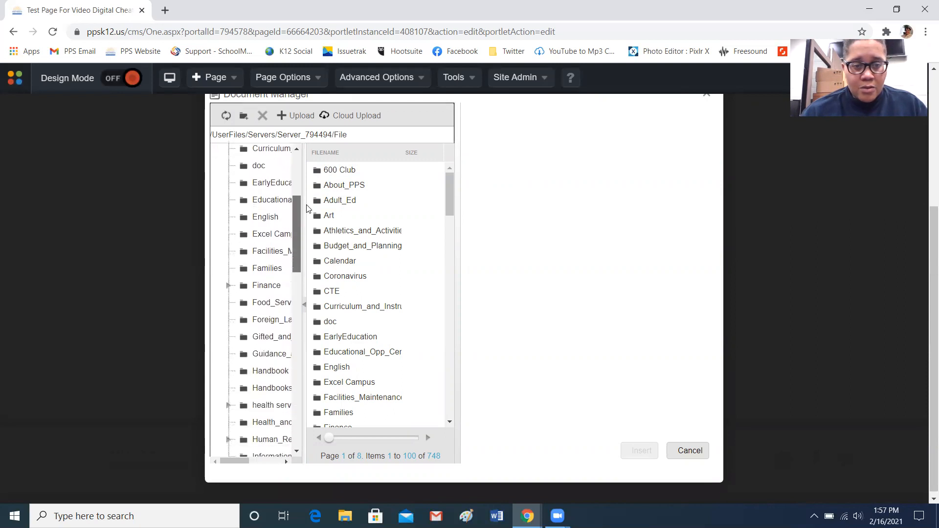
click(280, 338)
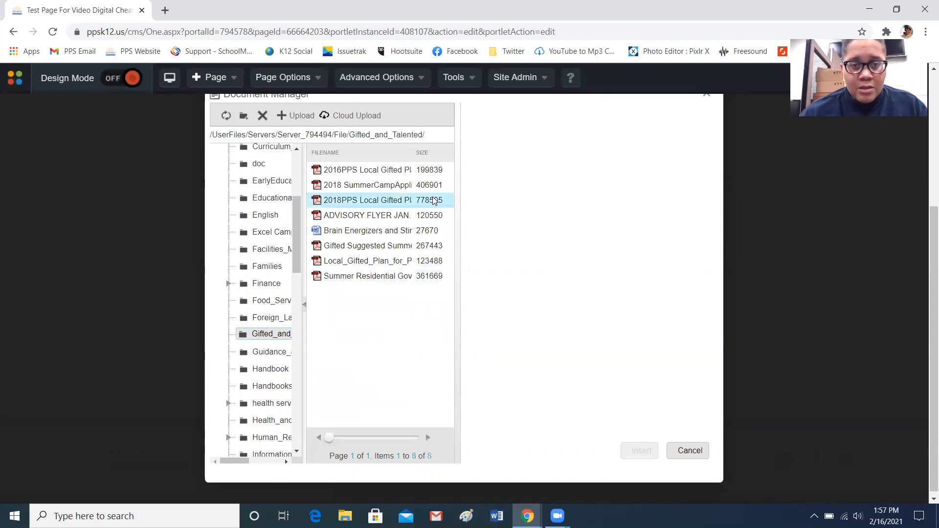
click(387, 170)
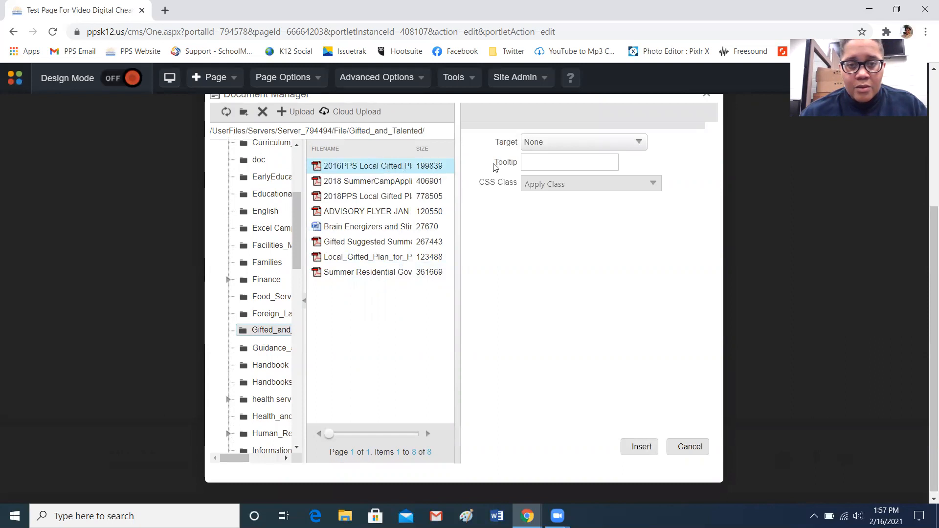
Set the document's target to New Window and its tooltip to "School Supply List", and insert it into the hyperlink
click(580, 141)
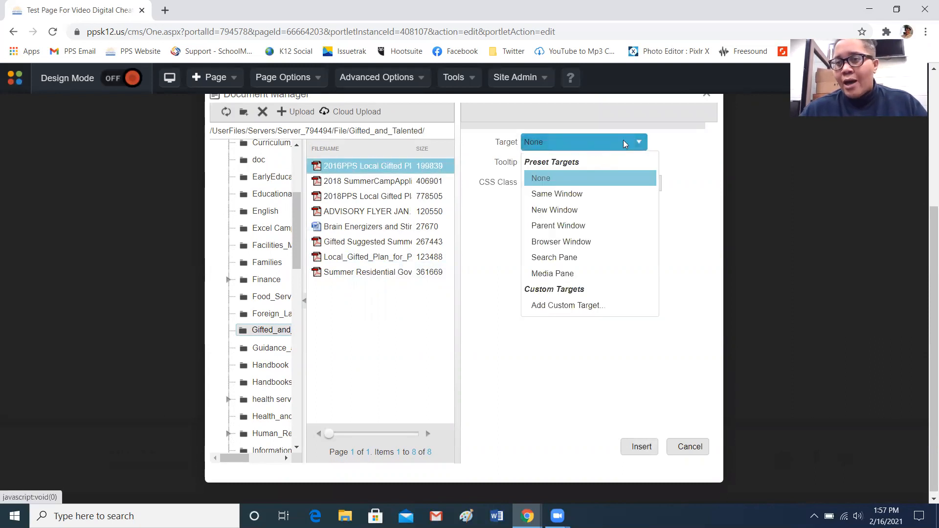
click(553, 213)
click(551, 162)
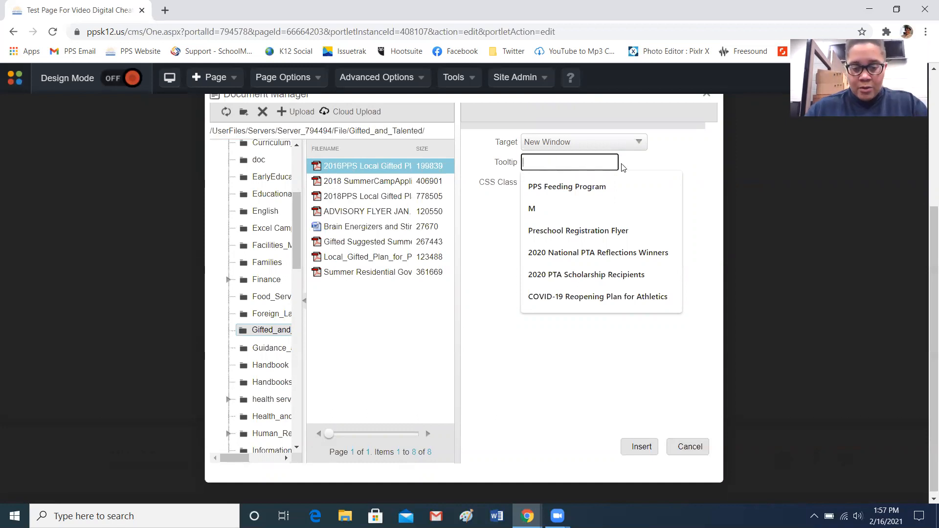
text(School Supply List)
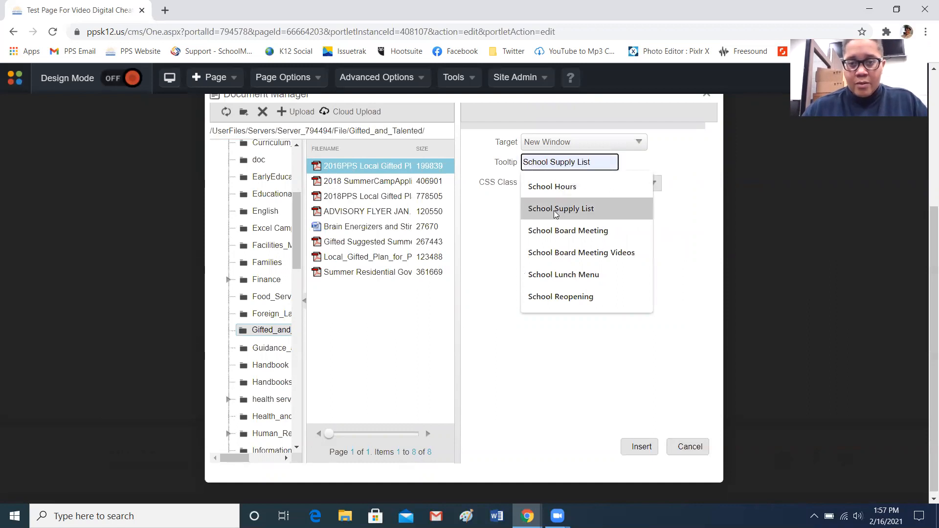
click(553, 211)
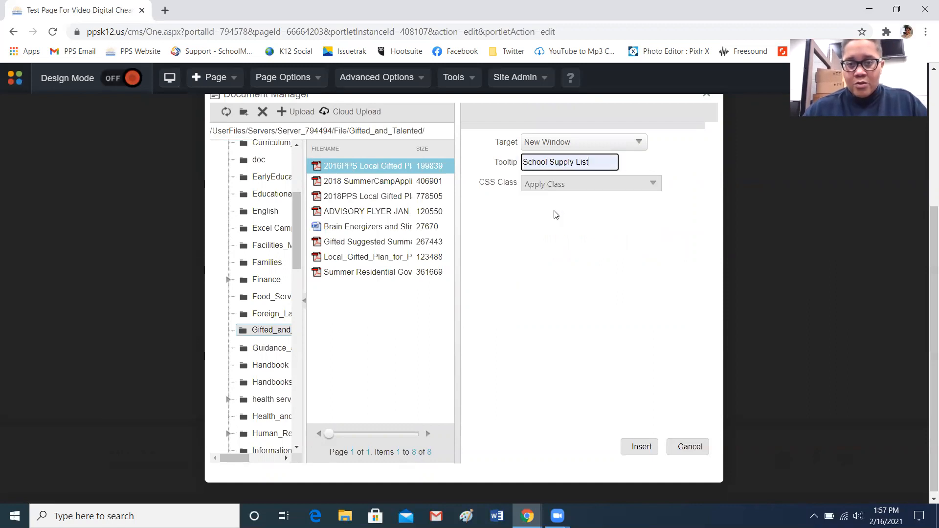
click(543, 265)
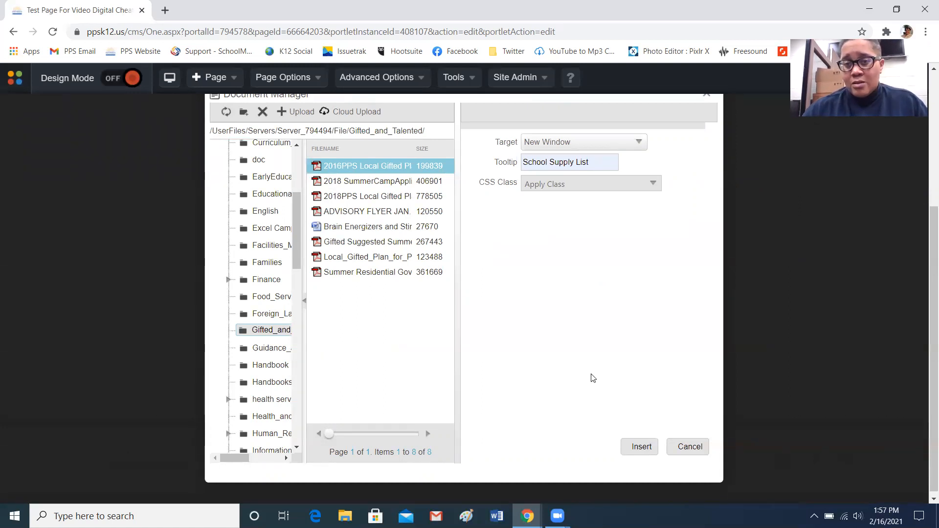
click(539, 163)
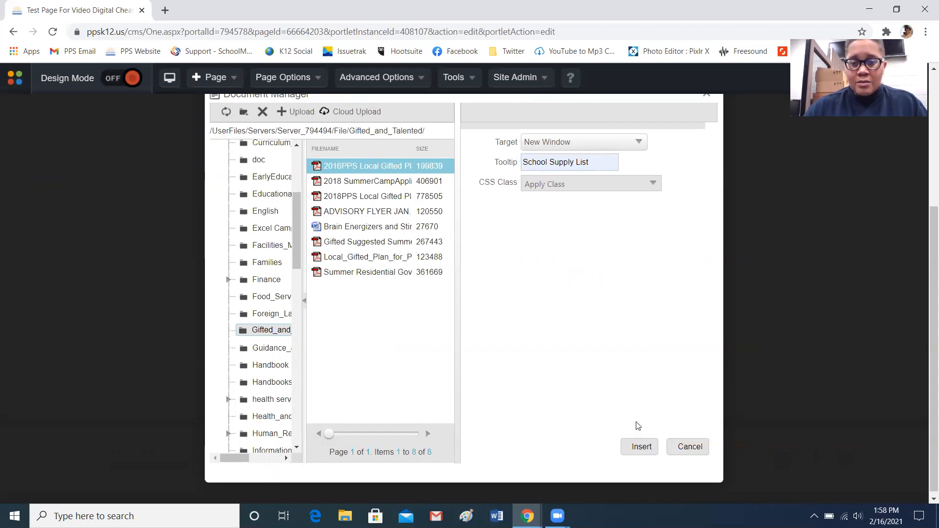
click(641, 447)
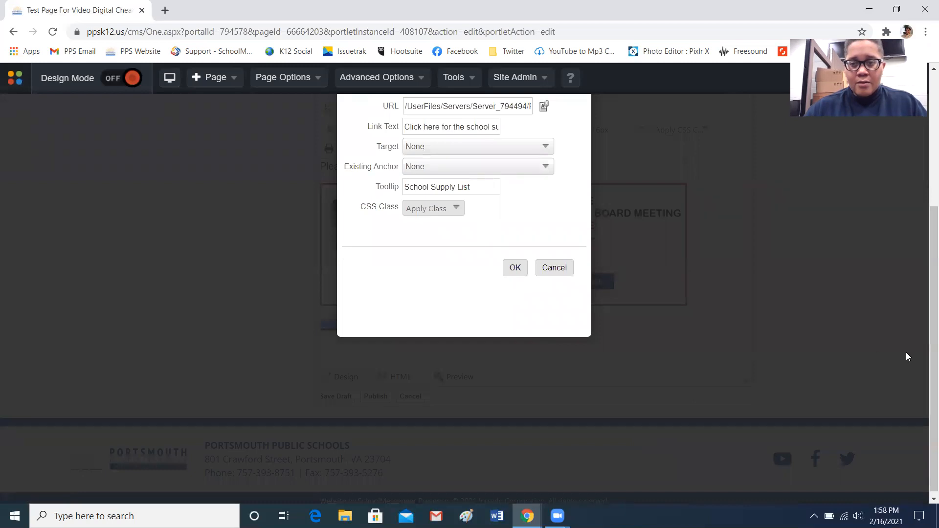
Set the supply list hyperlink's own target to New Window and apply the link to the text
scroll(481, 327, up, 2)
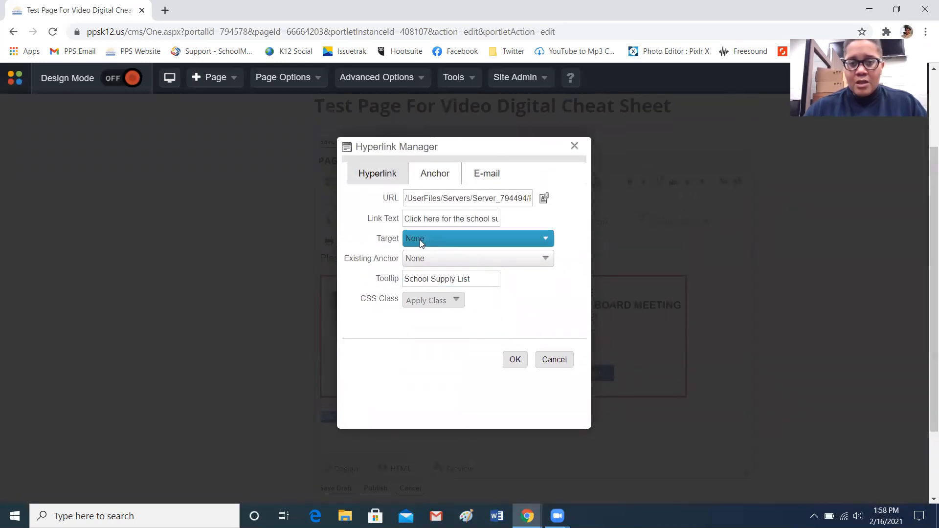
click(453, 239)
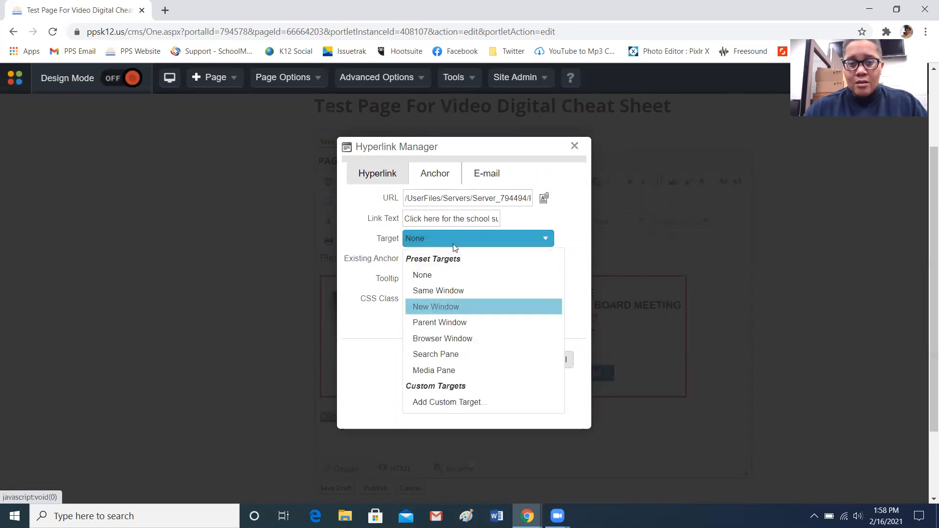
click(447, 306)
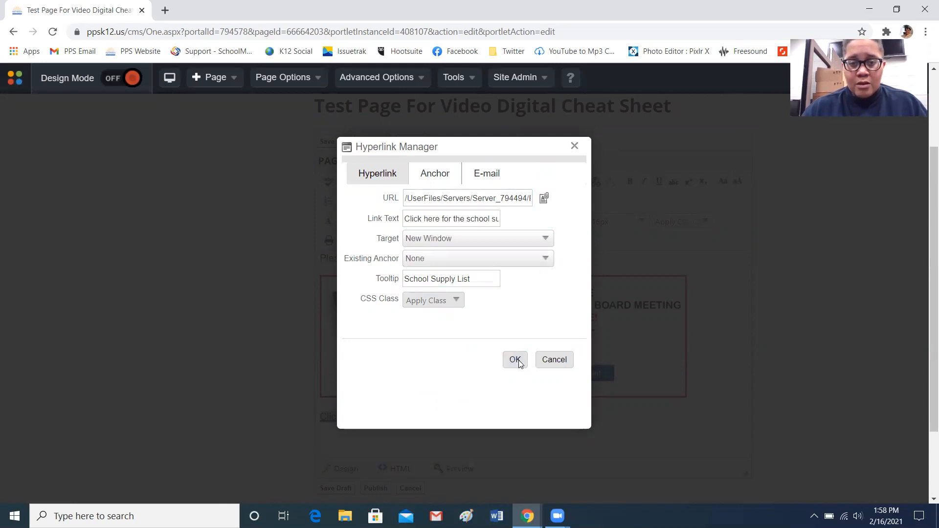
click(406, 200)
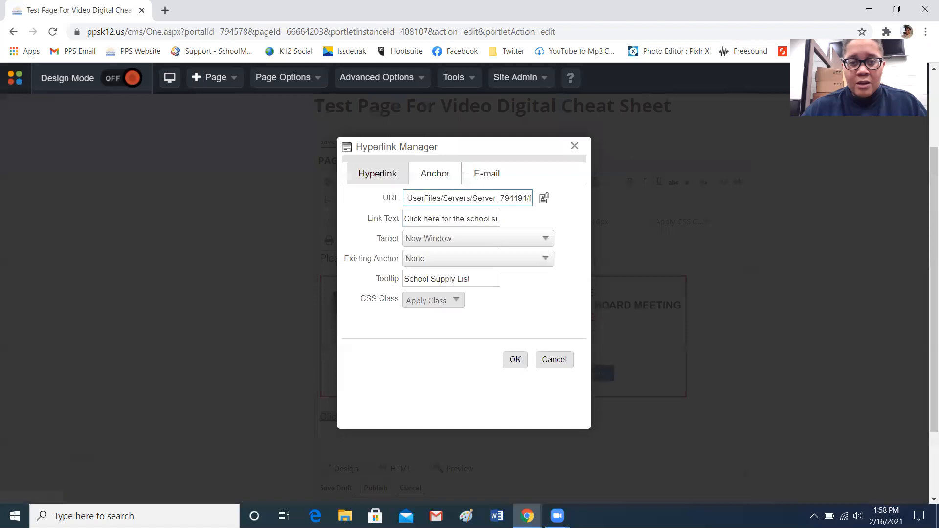
drag(405, 198, 513, 210)
click(519, 314)
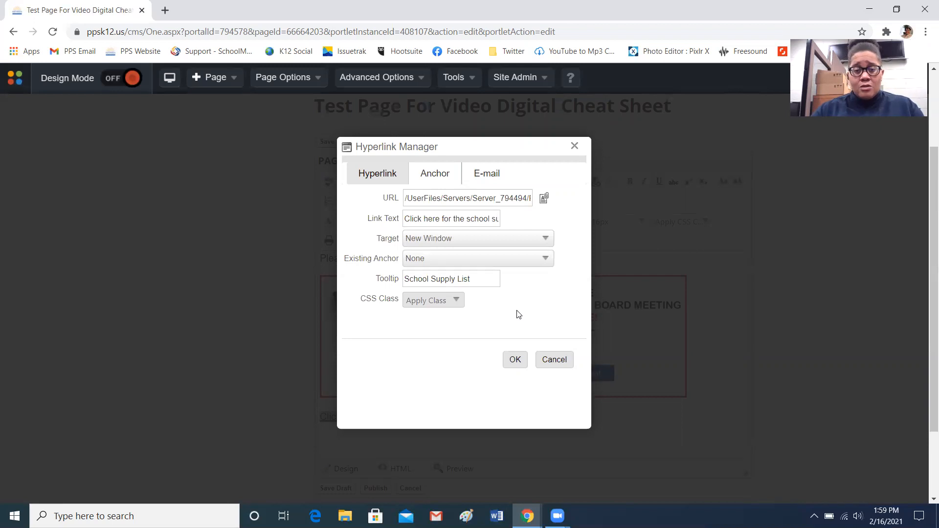
click(514, 362)
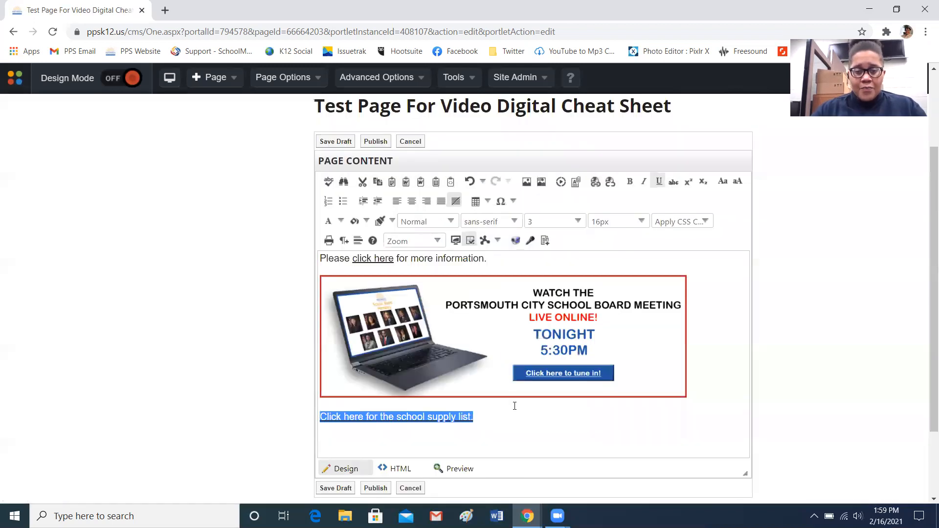
click(507, 424)
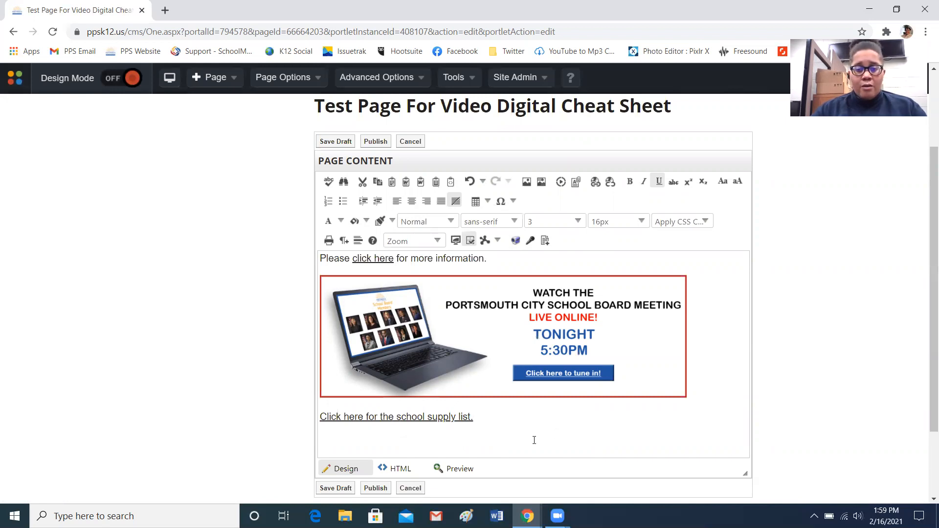
Publish the portlet content while keeping the page status Hidden, and turn Design Mode off to view the page
click(382, 489)
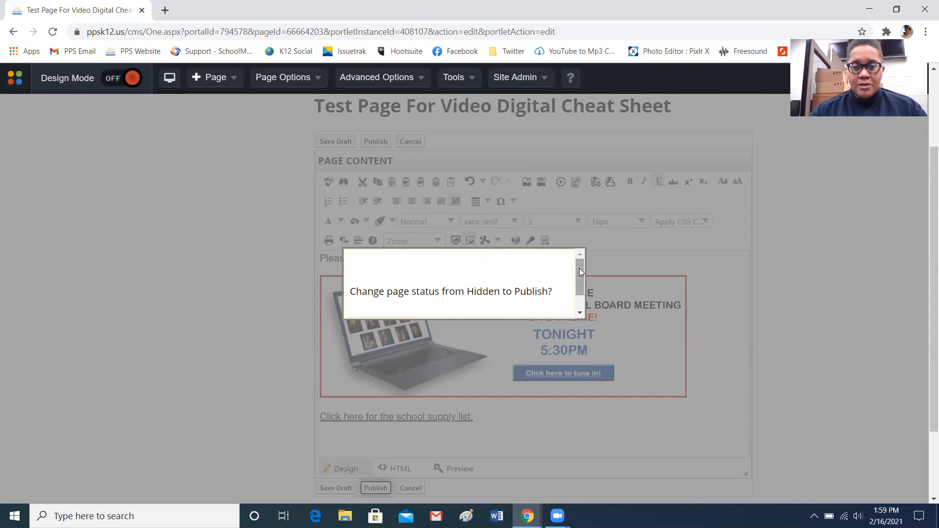
scroll(579, 289, down, 1)
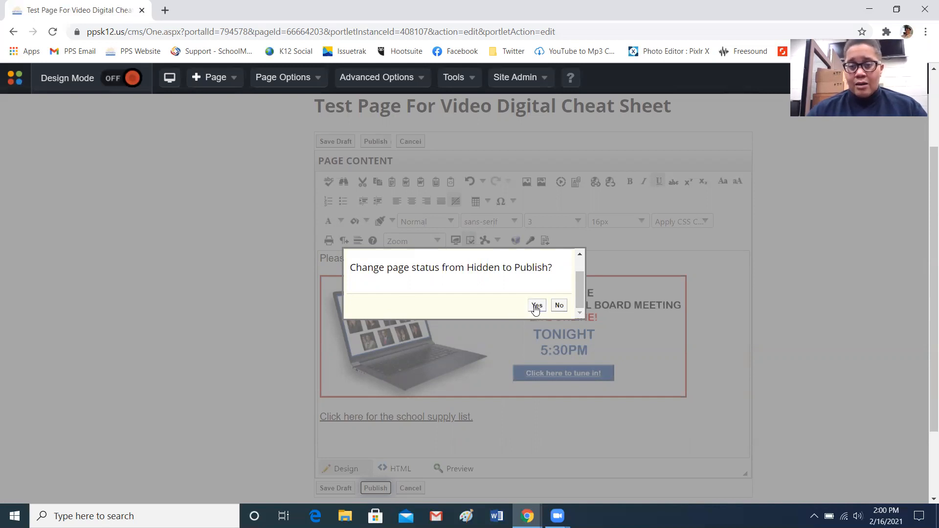
click(559, 305)
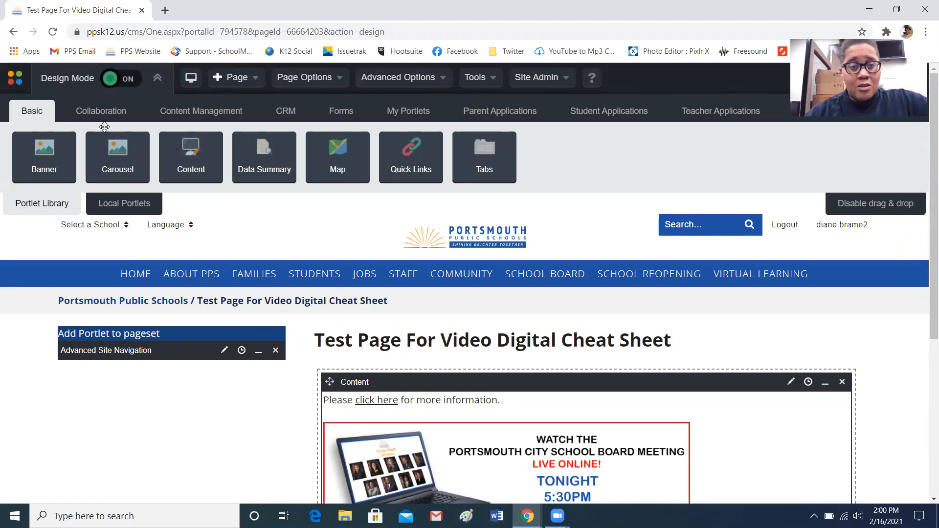
click(115, 79)
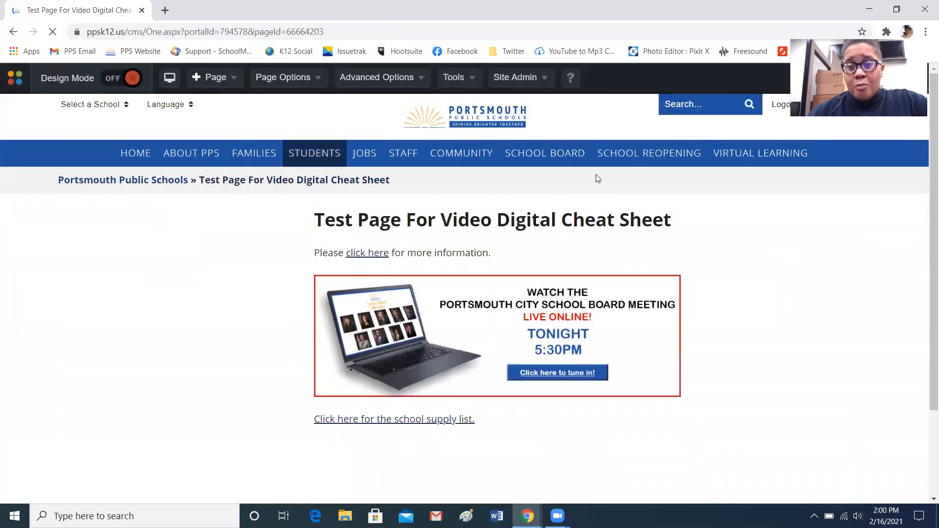
mouse_move(925, 157)
mouse_down()
mouse_move(925, 189)
mouse_move(925, 153)
mouse_up()
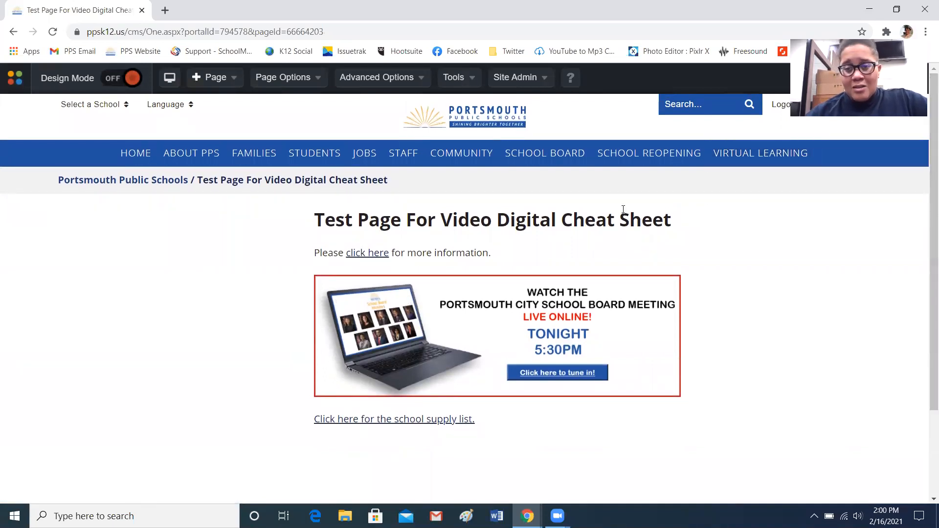
Test the "click here" text link and the school board meeting banner link, closing each opened page after viewing it
click(362, 258)
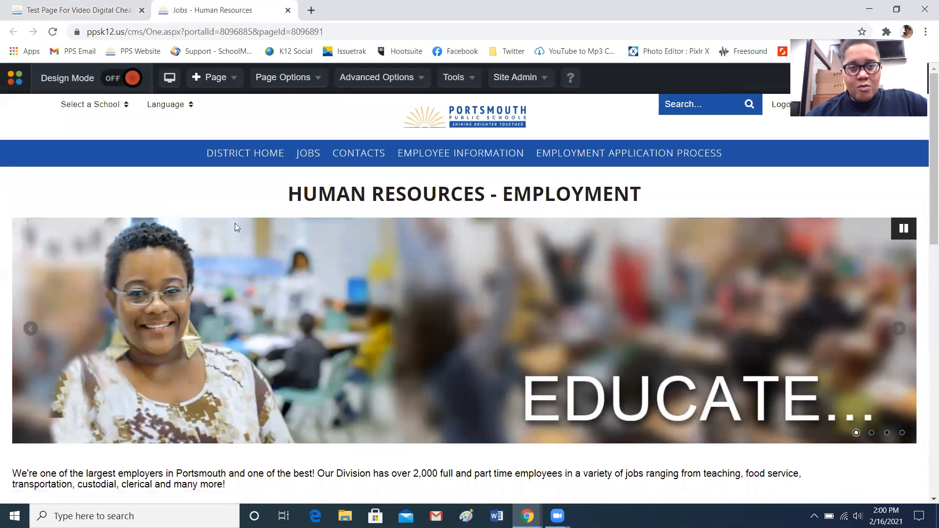
click(288, 9)
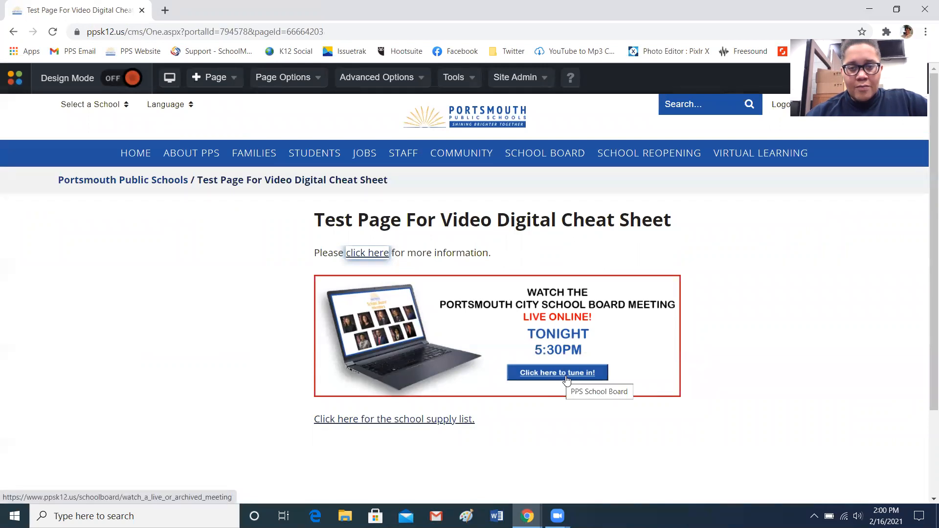
click(475, 329)
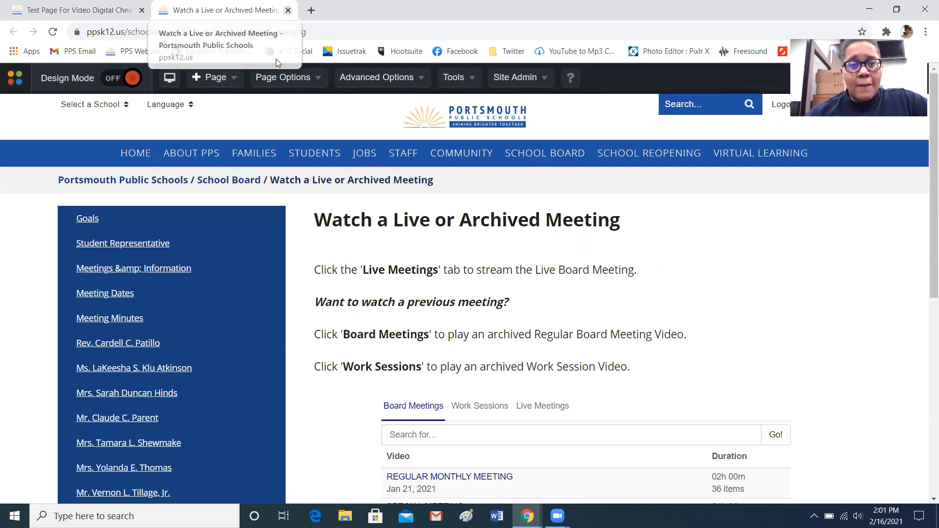
click(287, 11)
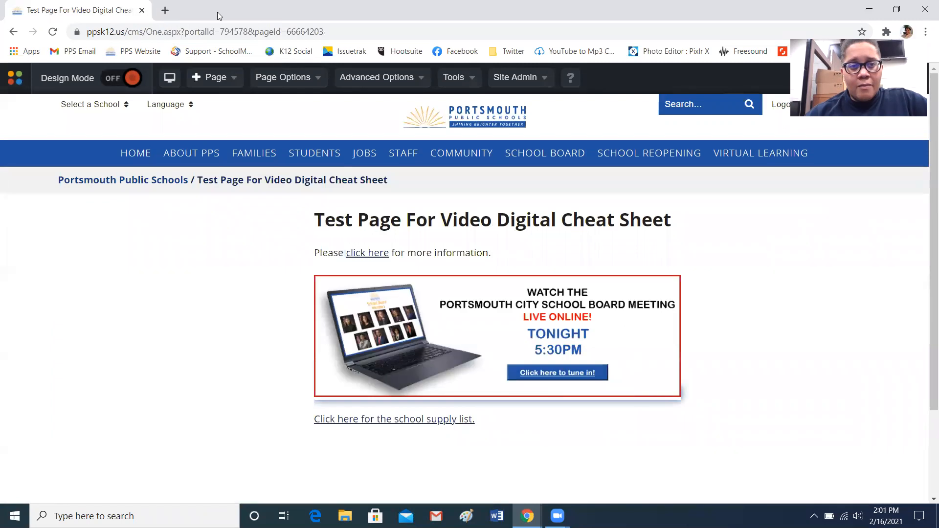
Test the school supply list document link, return to the test page and close the opened PDF
click(414, 426)
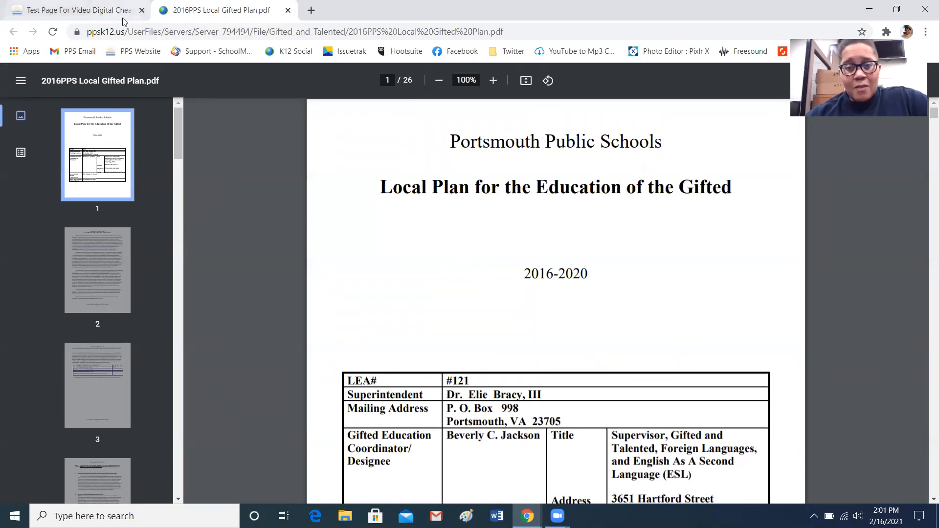
click(58, 6)
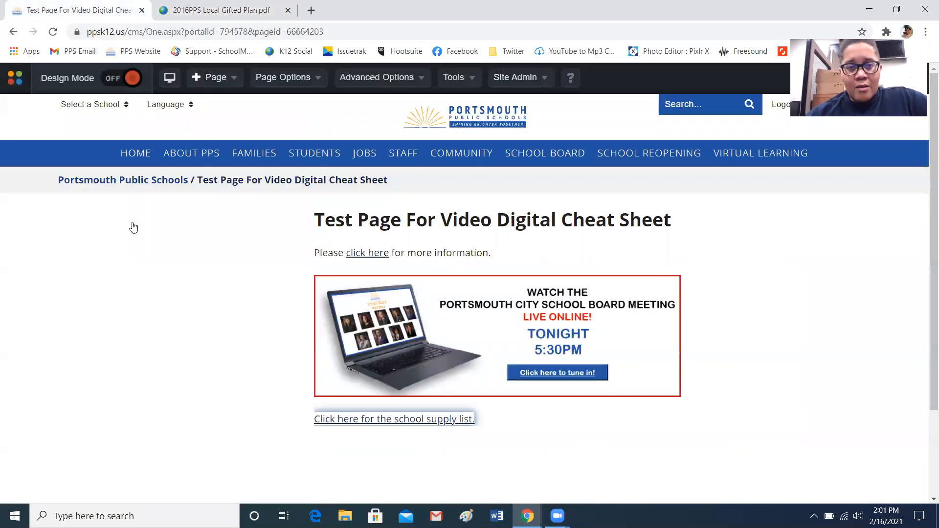
click(288, 10)
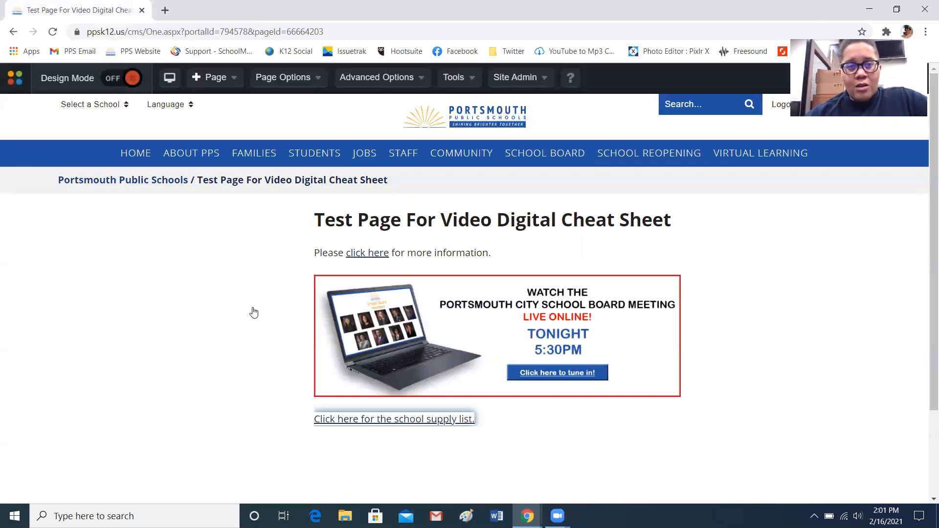